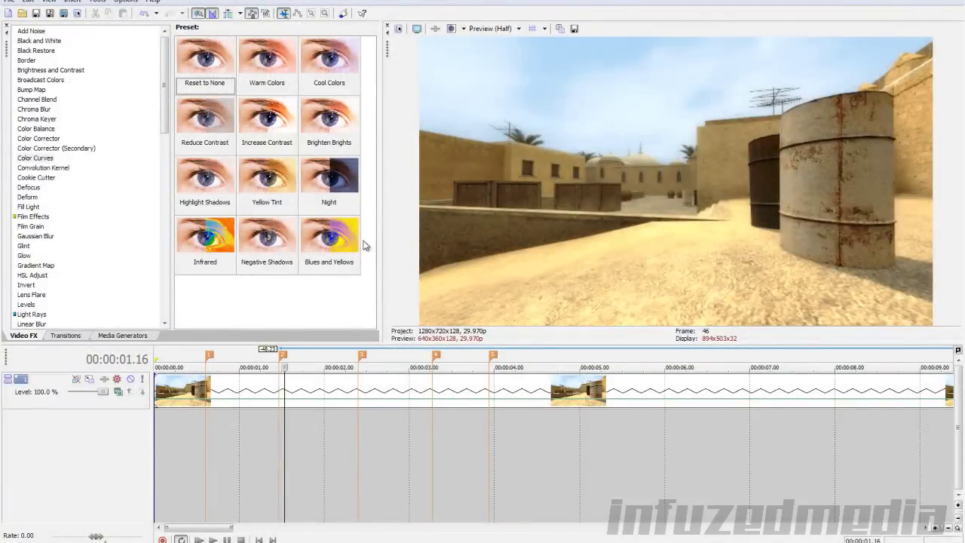
pyautogui.click(280, 440)
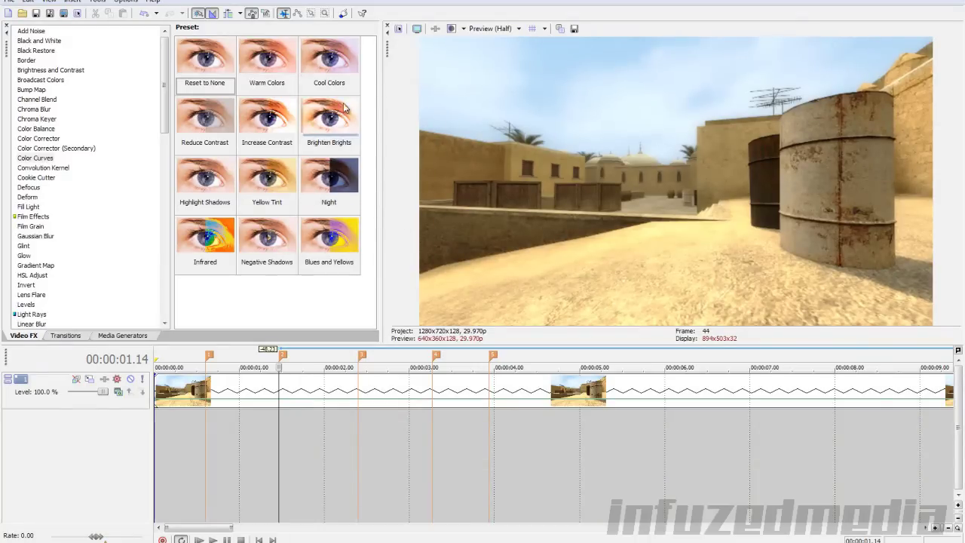
pyautogui.click(205, 389)
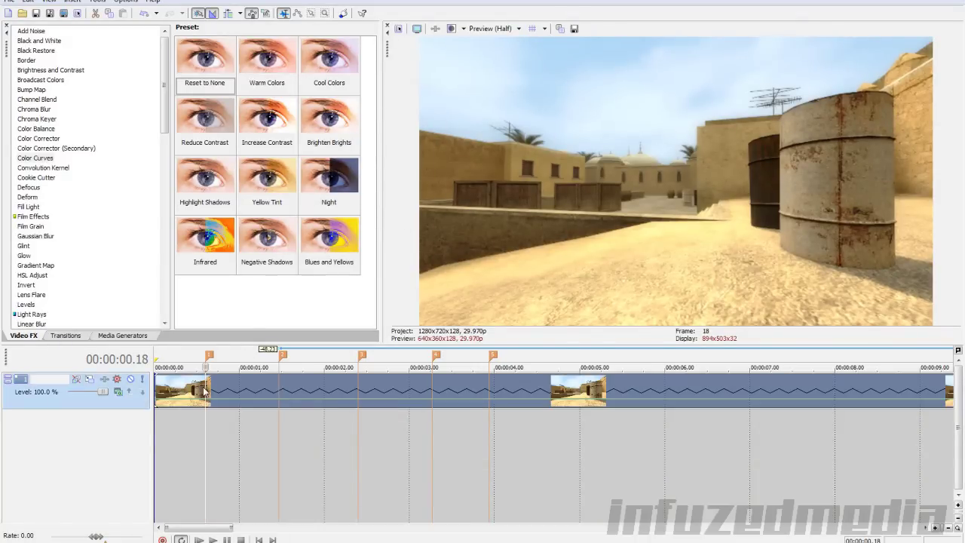
pyautogui.scroll(-2, 203, 389)
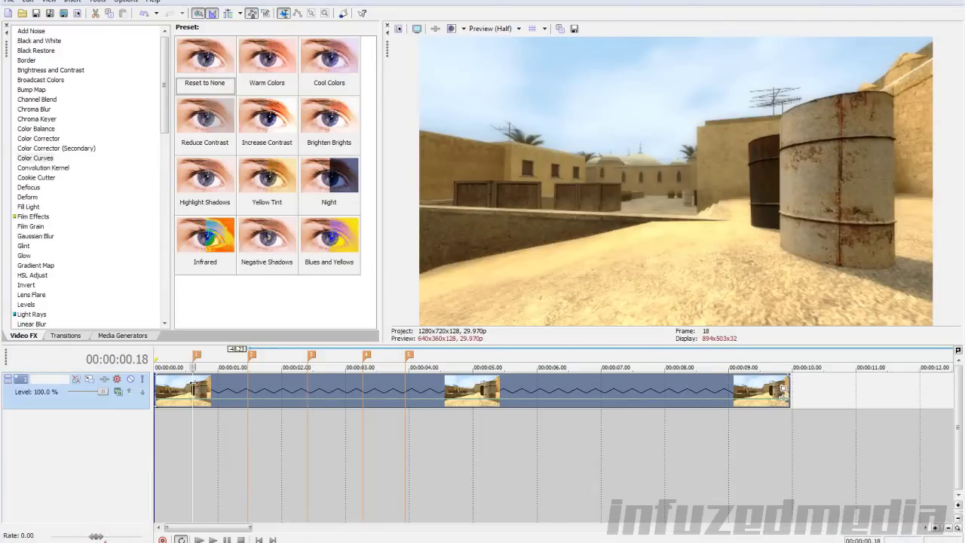
pyautogui.scroll(-4, 190, 394)
pyautogui.scroll(4, 185, 397)
pyautogui.scroll(2, 197, 411)
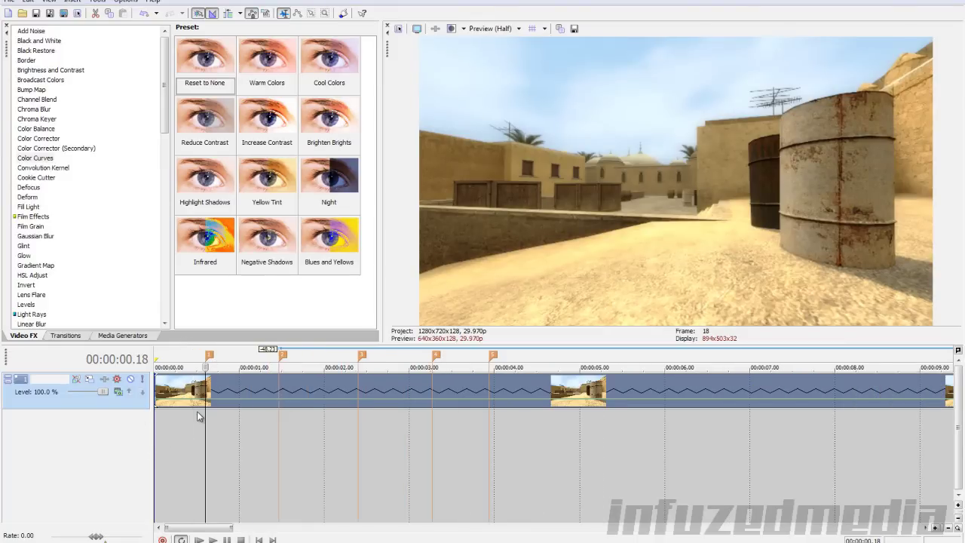
# Step: Duplicate the video track
pyautogui.scroll(2, 207, 413)
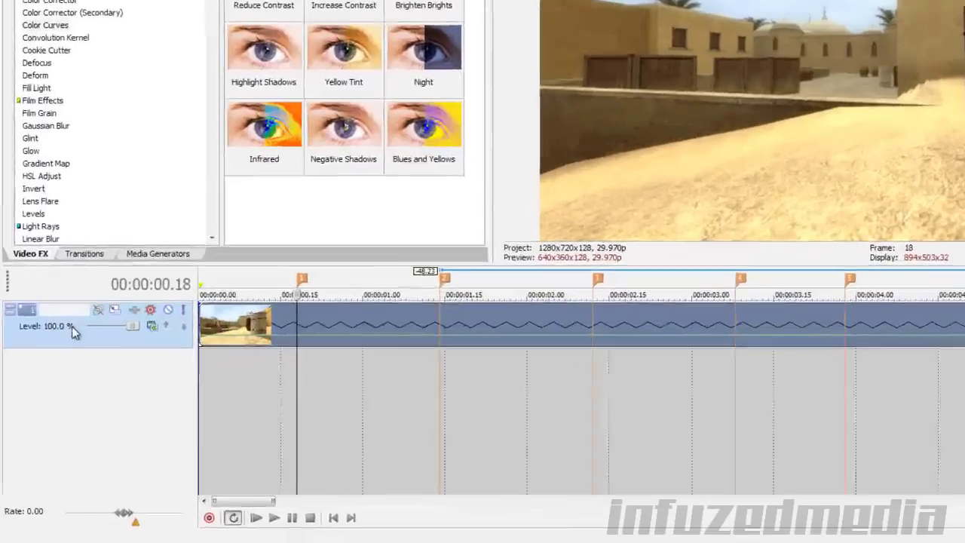
pyautogui.rightClick(57, 393)
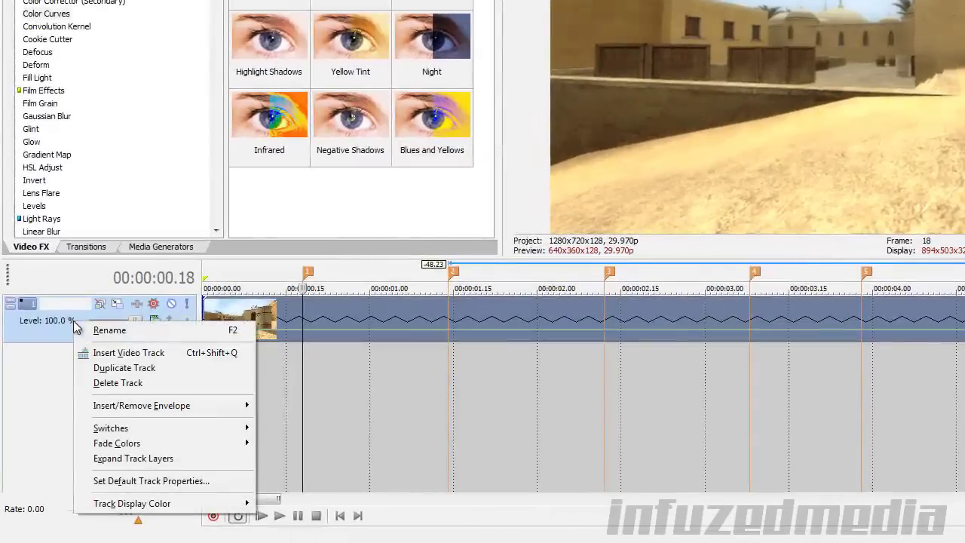
pyautogui.click(166, 368)
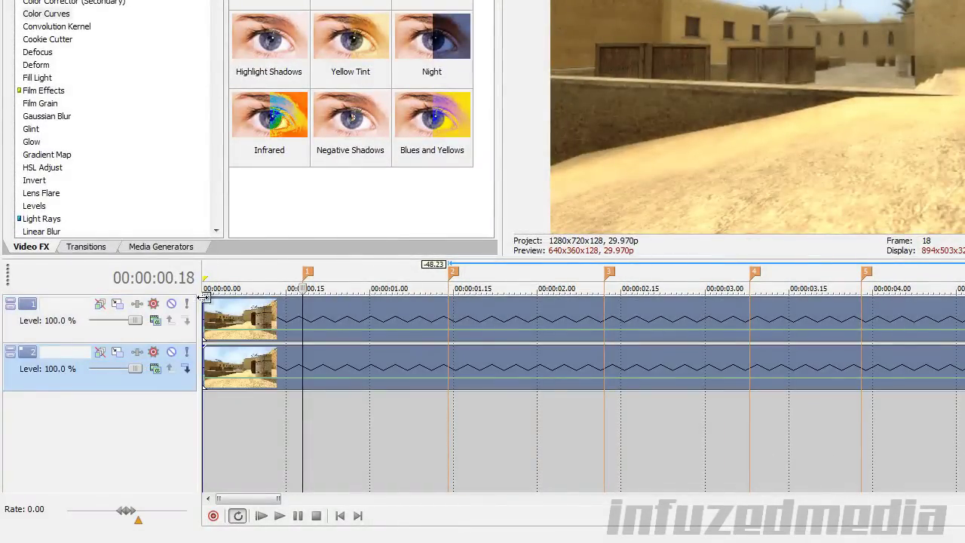
# Step: Split the clip on the upper track at 00:00:00.16 and 00:00:00.20, around marker 1
pyautogui.click(303, 315)
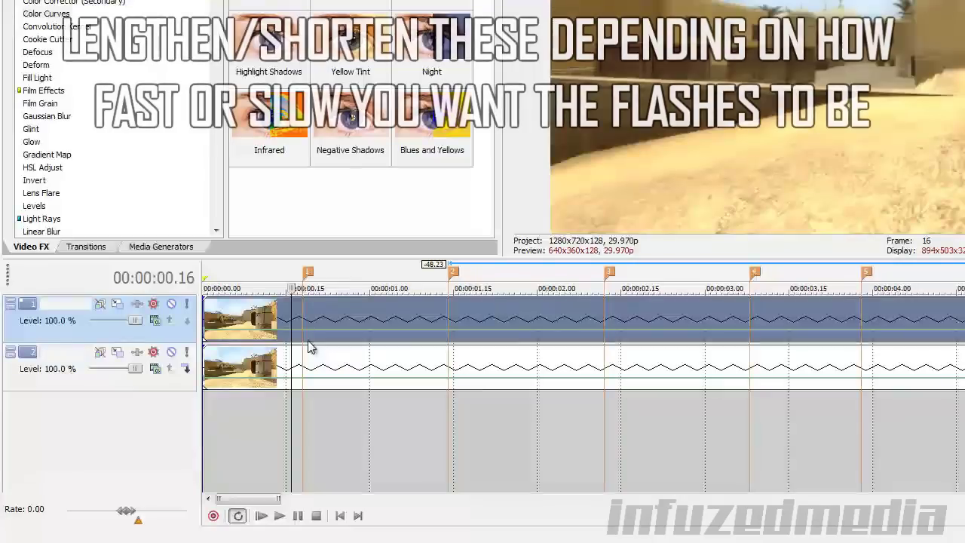
pyautogui.press('s')
pyautogui.press('Right')
pyautogui.press('Right')
pyautogui.press('Right')
pyautogui.press('s')
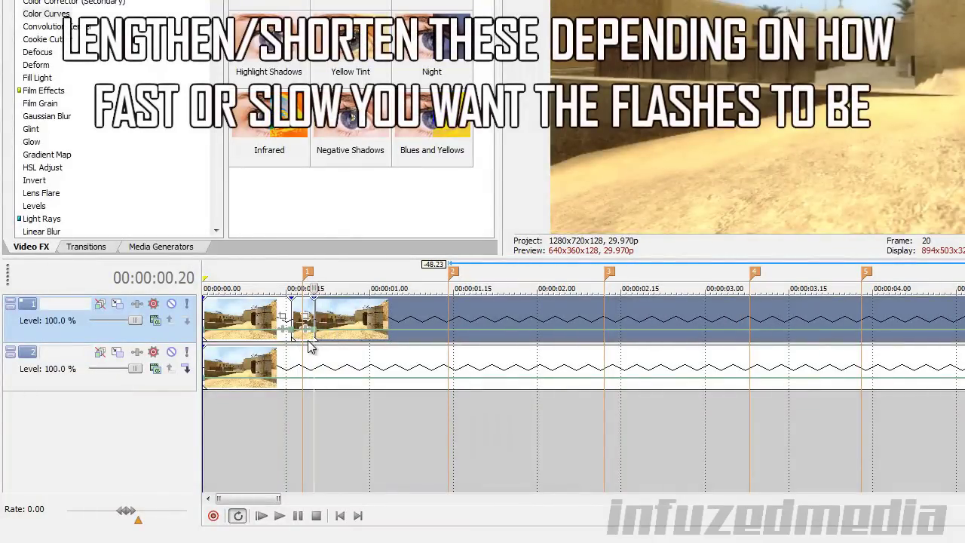
# Step: Split the upper track's clip two frames before and two frames after marker 2
pyautogui.click(449, 315)
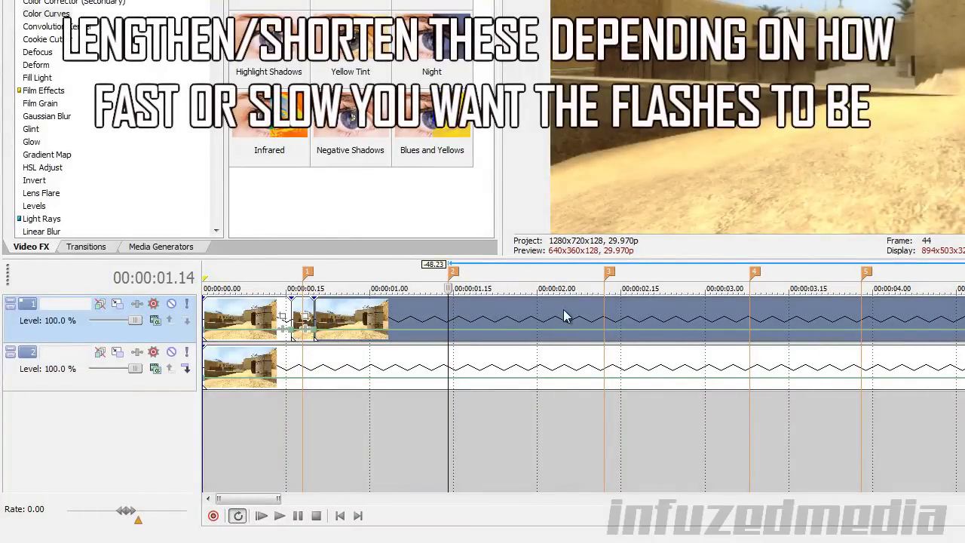
pyautogui.press('Left')
pyautogui.press('Left')
pyautogui.press('s')
pyautogui.press('Right')
pyautogui.press('Right')
pyautogui.press('Right')
pyautogui.press('Right')
pyautogui.press('s')
# Step: Split the upper track's clip around marker 3, at 00:00:02.10 and 00:00:02.14
pyautogui.click(603, 322)
pyautogui.press('Left')
pyautogui.press('Left')
pyautogui.press('Right')
pyautogui.press('s')
pyautogui.press('Right')
pyautogui.press('Right')
pyautogui.press('Right')
pyautogui.press('s')
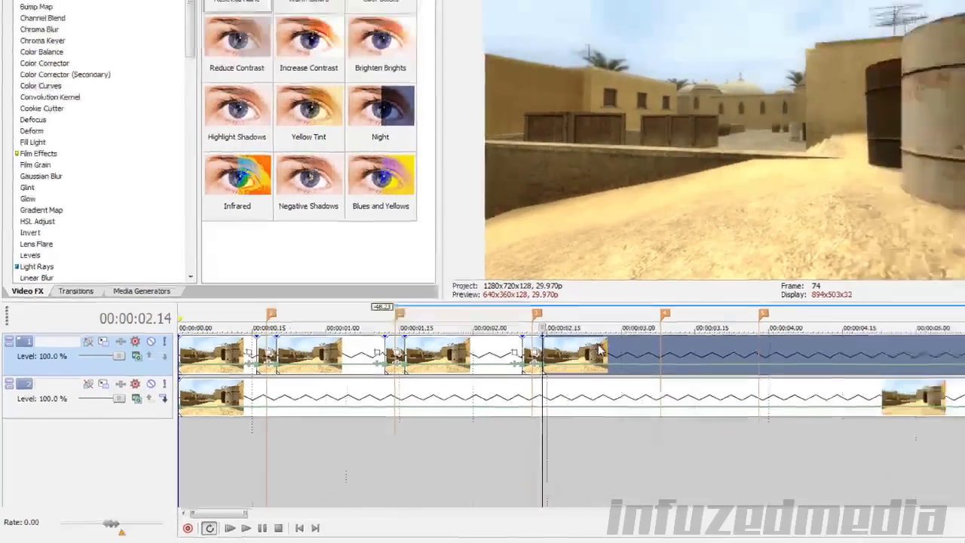
# Step: Delete the long segments from the upper track, keeping only the three short clips at markers 1, 2 and 3
pyautogui.click(596, 348)
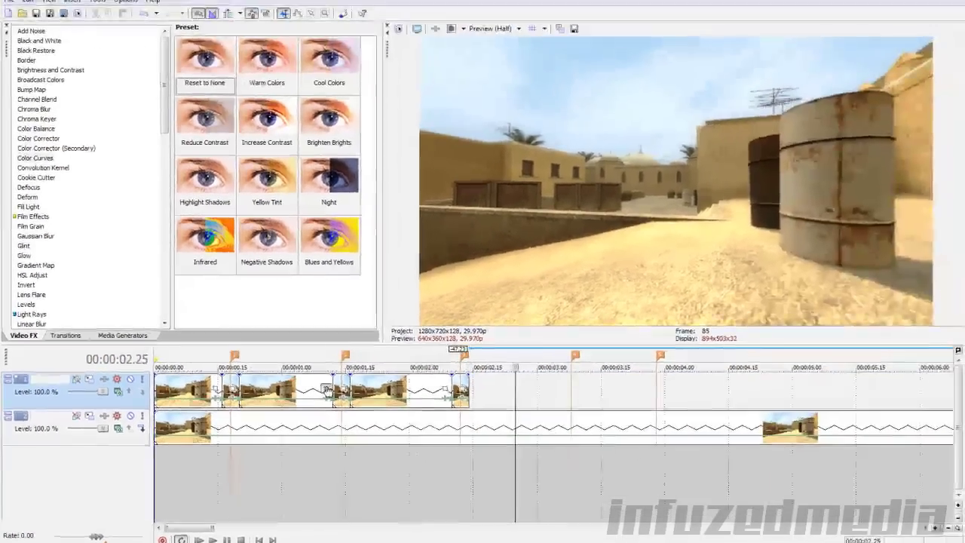
pyautogui.click(378, 352)
pyautogui.click(911, 25)
pyautogui.moveTo(401, 390); pyautogui.dragTo(275, 390)
pyautogui.press('Delete')
pyautogui.click(184, 390)
pyautogui.press('Delete')
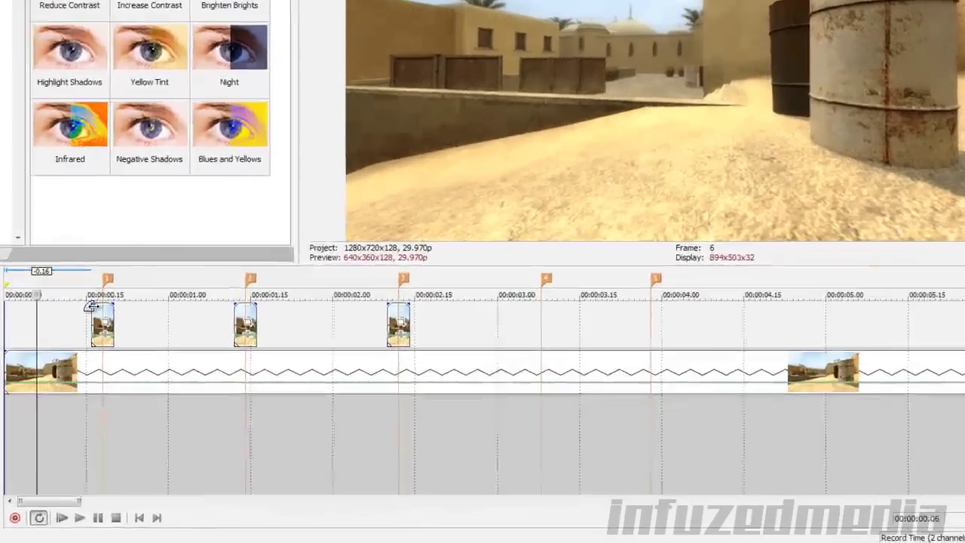
# Step: Open Event Pan/Crop for the short clip at marker 1 and enable its Mask
pyautogui.click(91, 305)
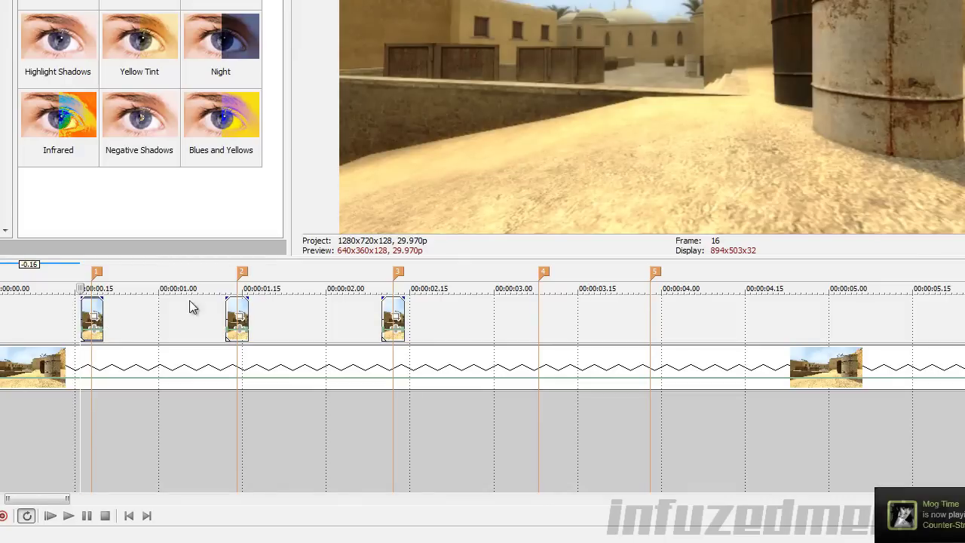
pyautogui.click(88, 304)
pyautogui.scroll(5, 88, 305)
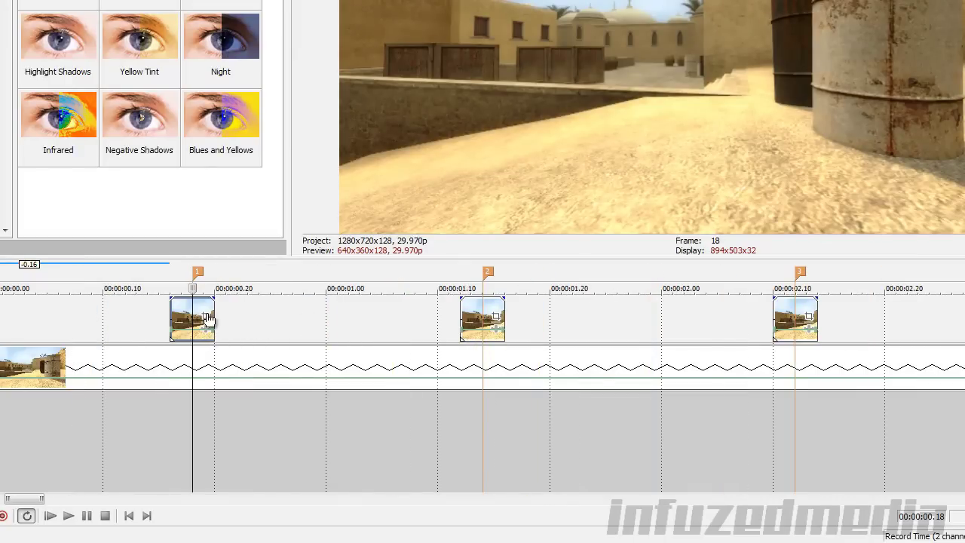
pyautogui.click(208, 318)
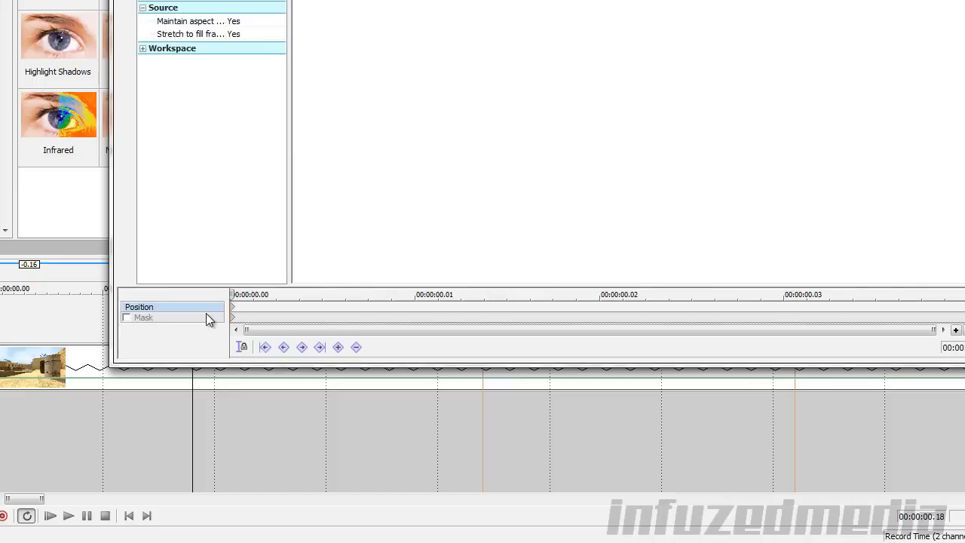
pyautogui.click(151, 318)
pyautogui.click(127, 318)
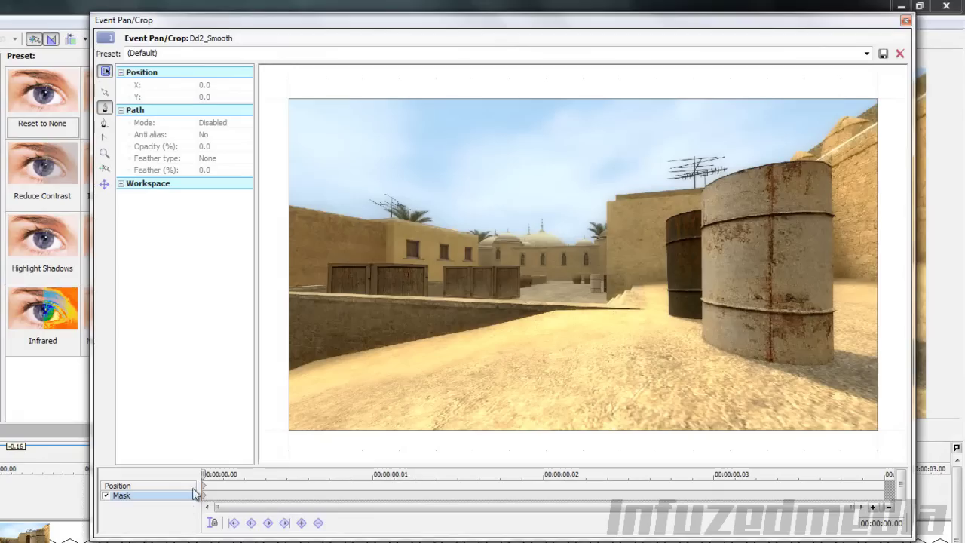
pyautogui.moveTo(205, 476)
pyautogui.mouseDown()
pyautogui.moveTo(885, 477)
pyautogui.moveTo(205, 476)
pyautogui.mouseUp()
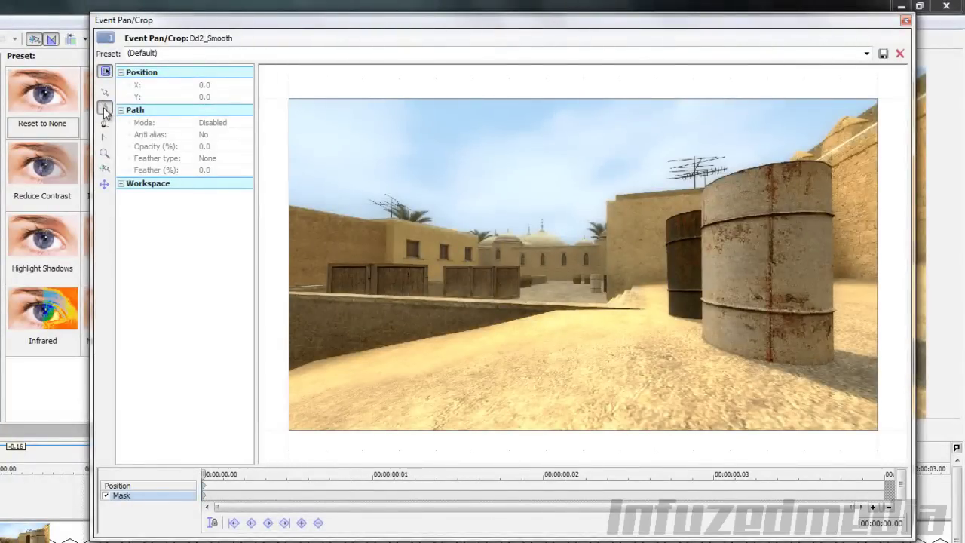
# Step: Draw a closed mask around the plain wall of the nearest building, following the wooden crates' edges, and close Event Pan/Crop
pyautogui.scroll(3, 305, 181)
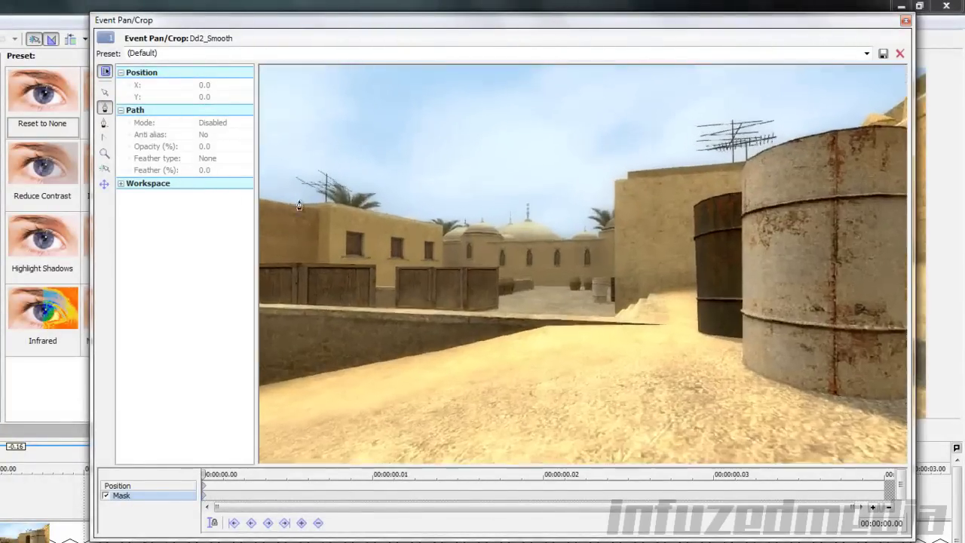
pyautogui.moveTo(352, 212); pyautogui.dragTo(459, 161)
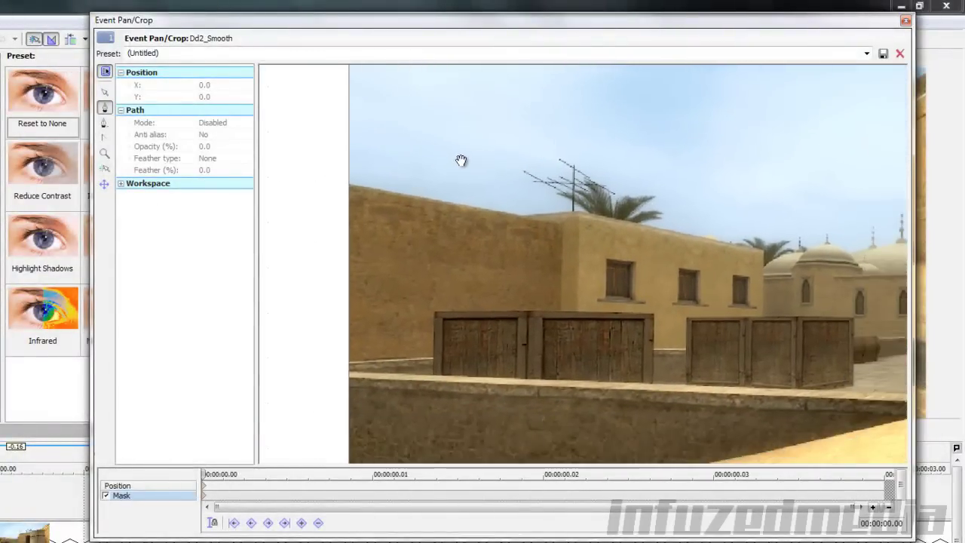
pyautogui.click(348, 183)
pyautogui.click(564, 226)
pyautogui.click(563, 311)
pyautogui.click(529, 312)
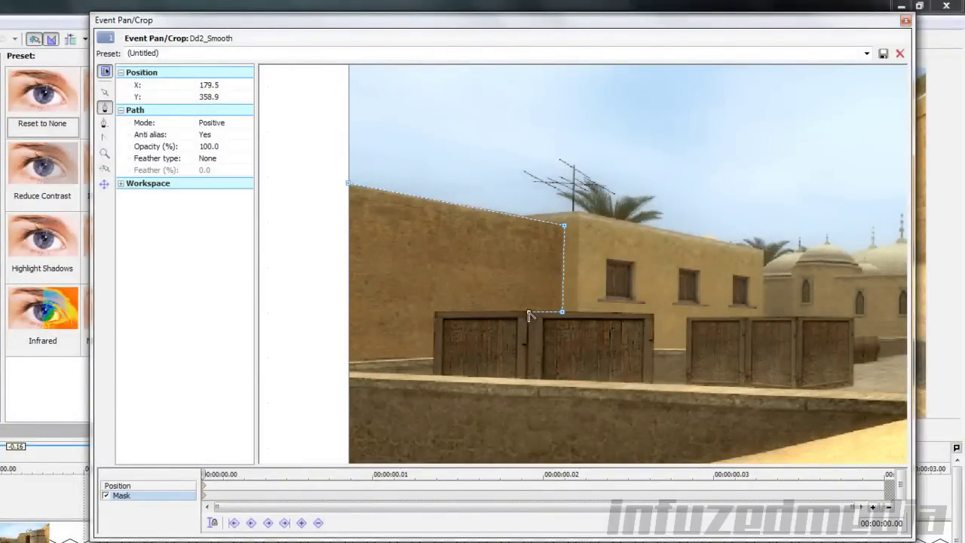
pyautogui.click(435, 312)
pyautogui.click(431, 357)
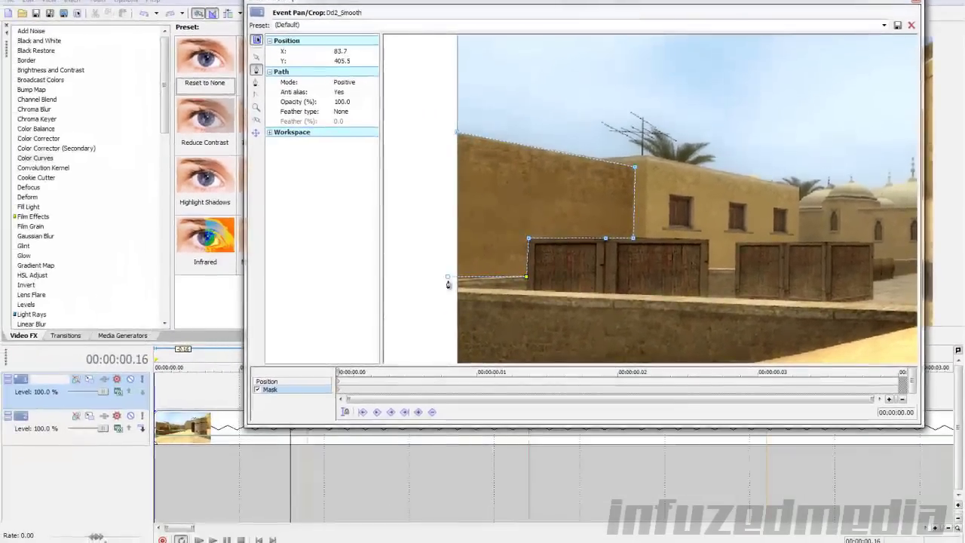
pyautogui.click(341, 361)
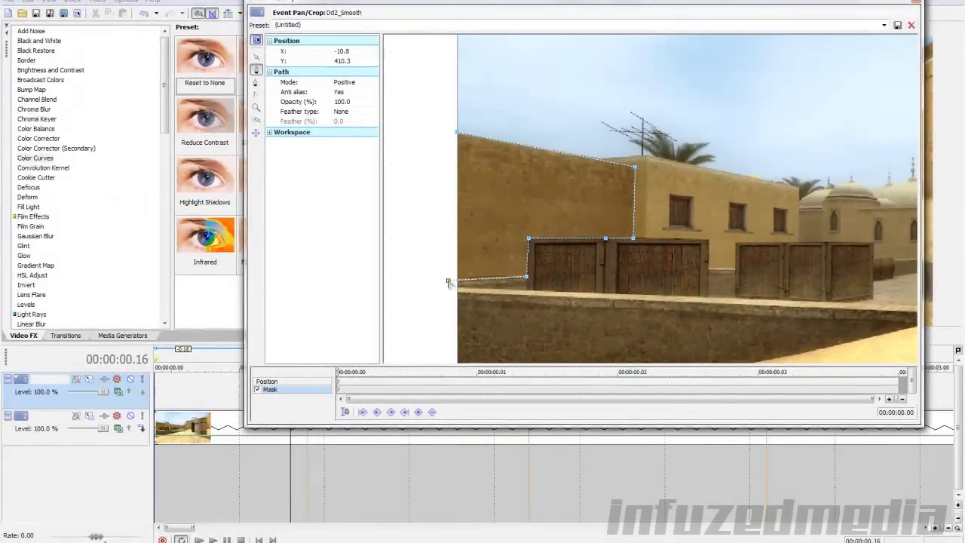
pyautogui.click(456, 133)
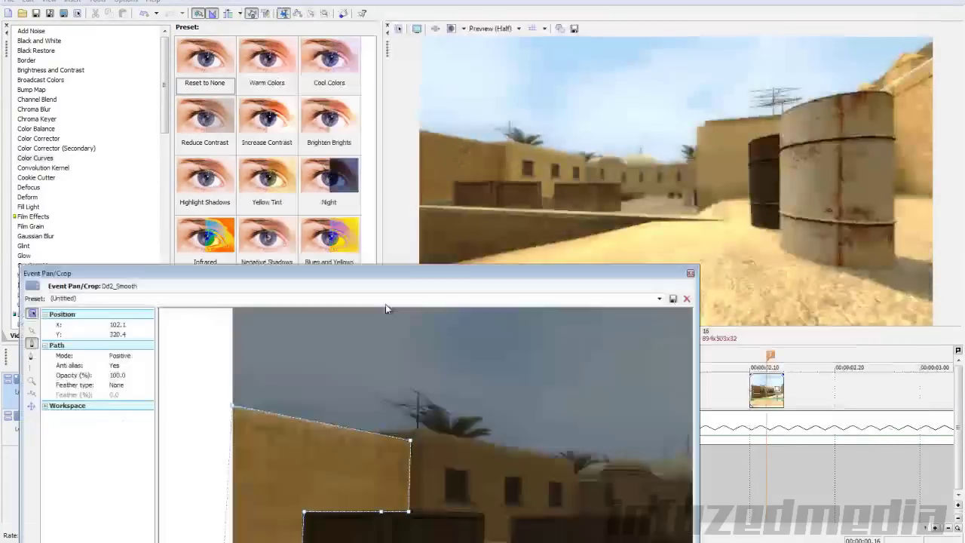
pyautogui.moveTo(418, 276); pyautogui.dragTo(532, 100)
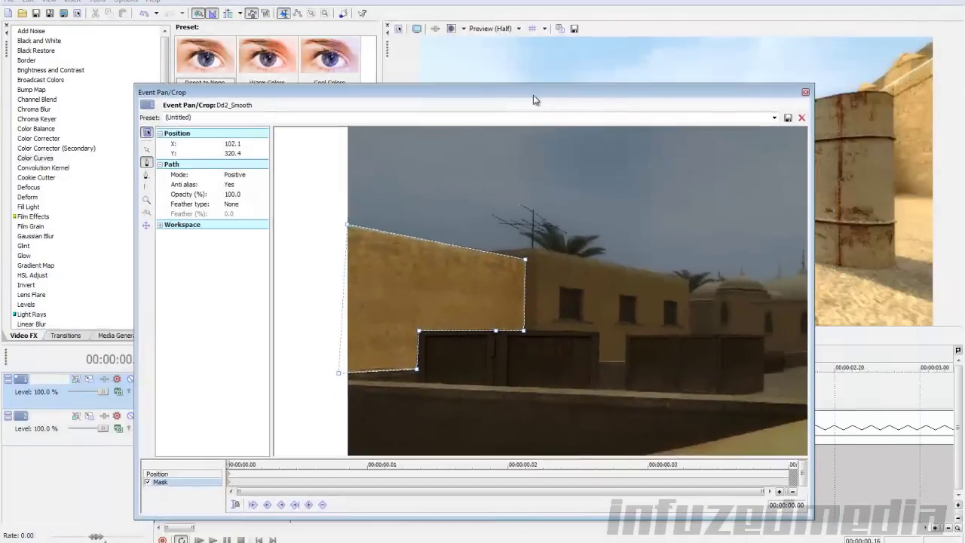
pyautogui.click(804, 92)
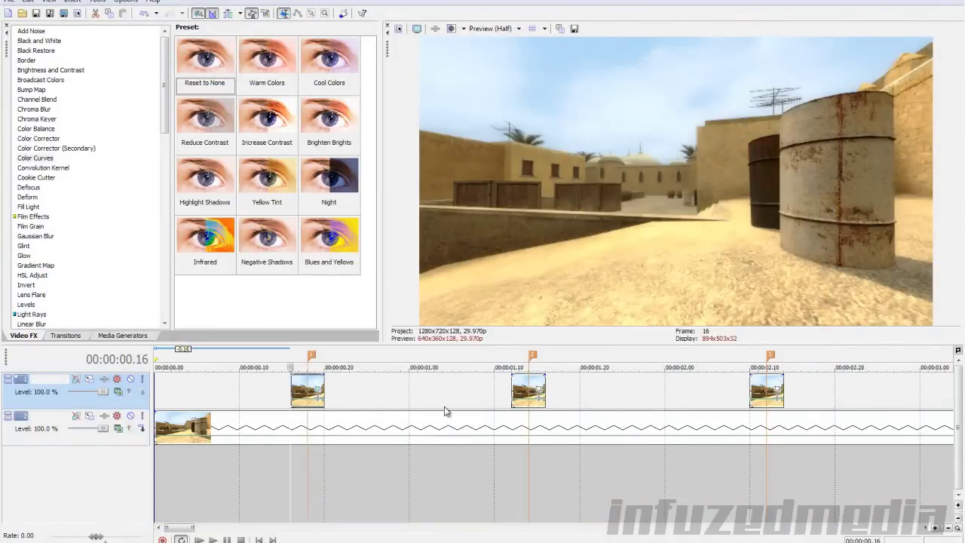
# Step: Open Event Pan/Crop for the short clip at marker 2 and enable its Mask
pyautogui.click(538, 388)
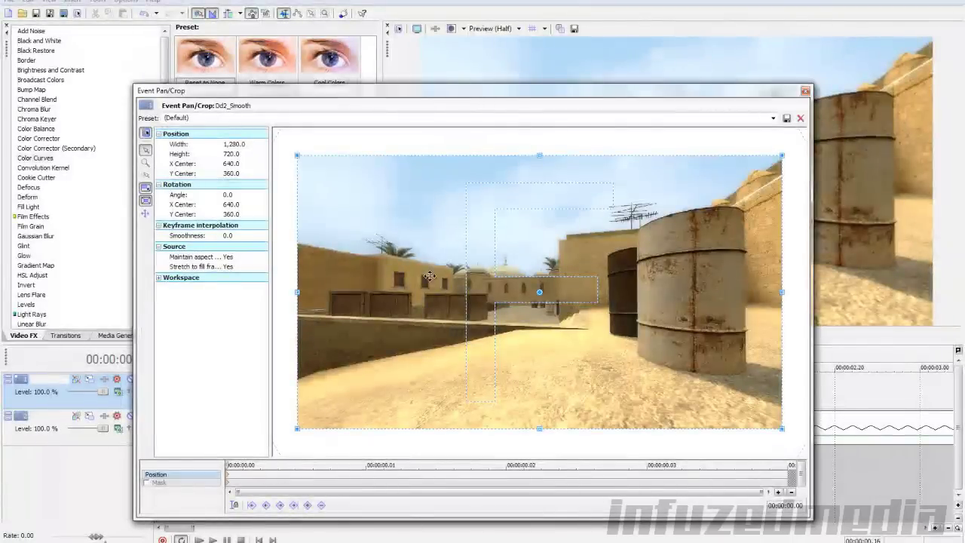
pyautogui.scroll(2, 450, 287)
pyautogui.click(147, 483)
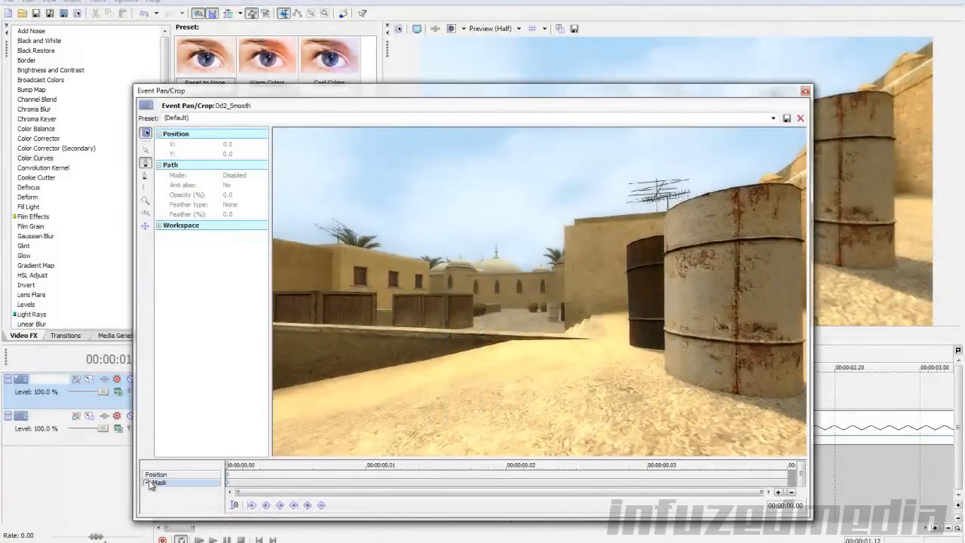
pyautogui.scroll(3, 296, 230)
pyautogui.scroll(2, 618, 254)
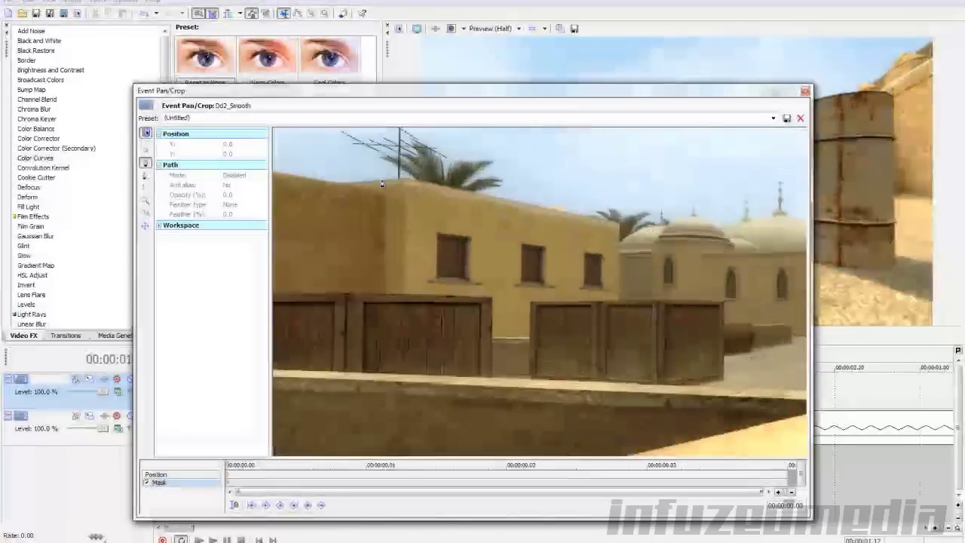
# Step: Trace a mask path around the building face with the windows, following its roofline and the tops of the wooden crates
pyautogui.click(326, 177)
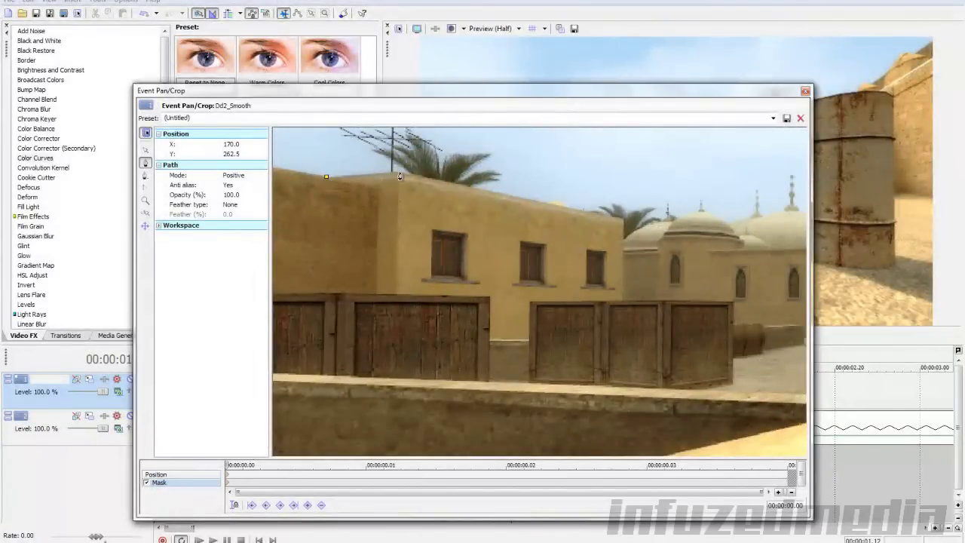
pyautogui.click(624, 220)
pyautogui.click(623, 302)
pyautogui.moveTo(591, 300); pyautogui.dragTo(599, 305)
pyautogui.click(529, 302)
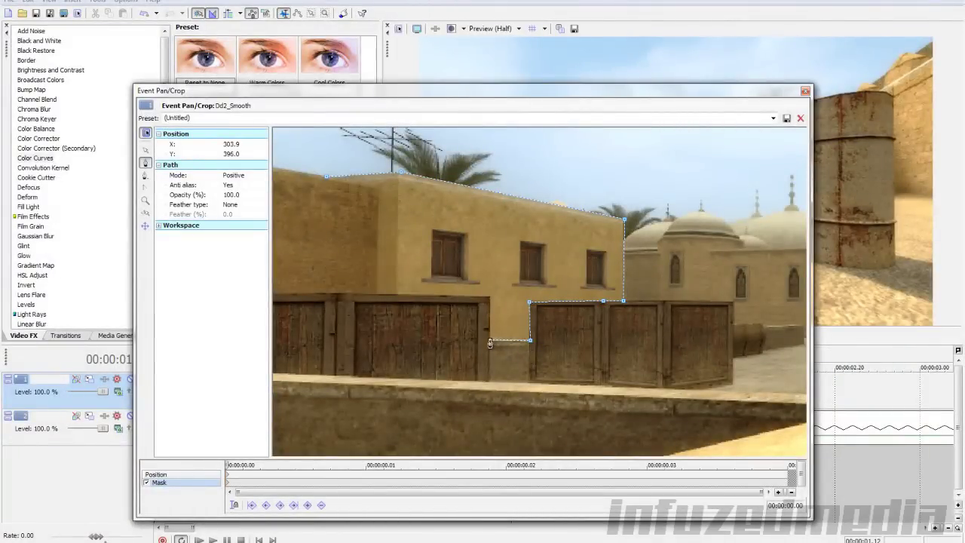
pyautogui.click(489, 295)
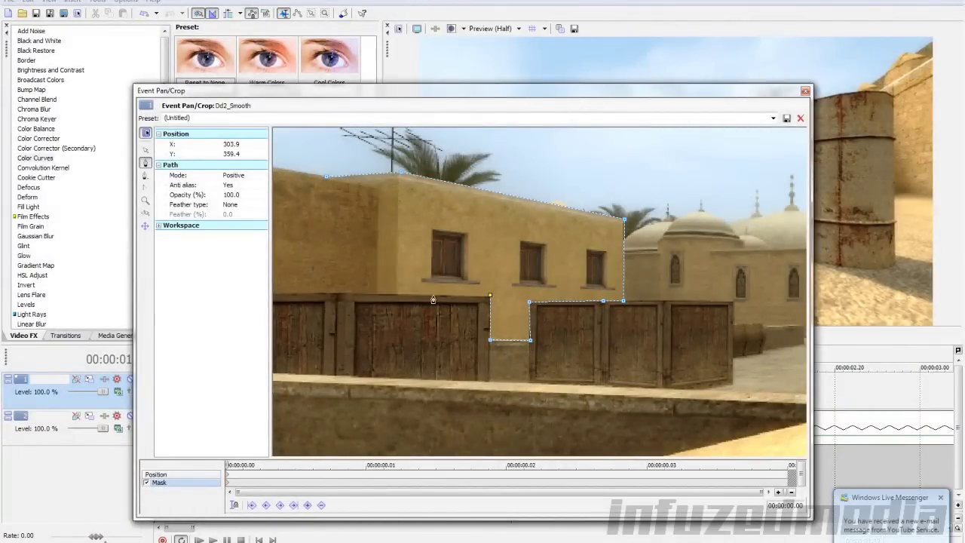
pyautogui.click(376, 296)
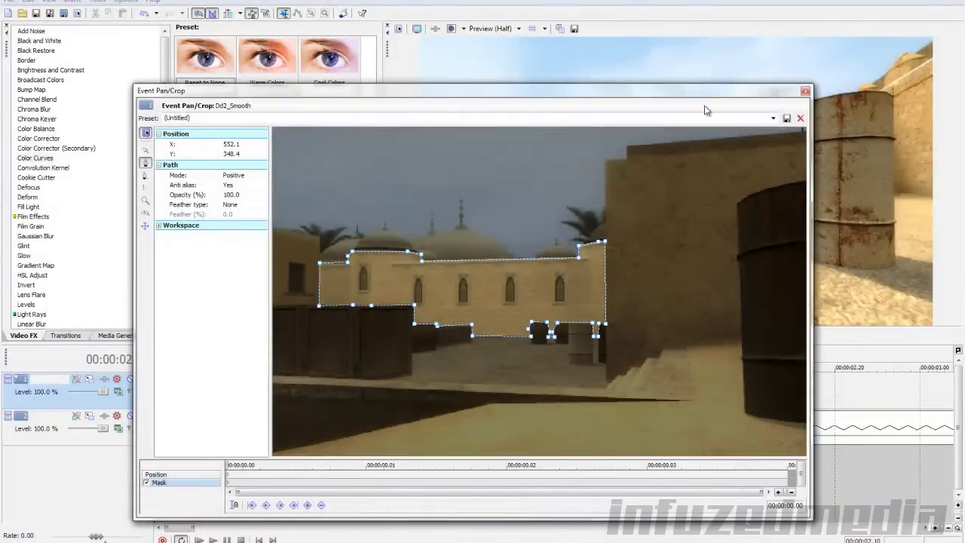
# Step: Close Event Pan/Crop for the clip at marker 3 and return to the timeline
pyautogui.click(805, 91)
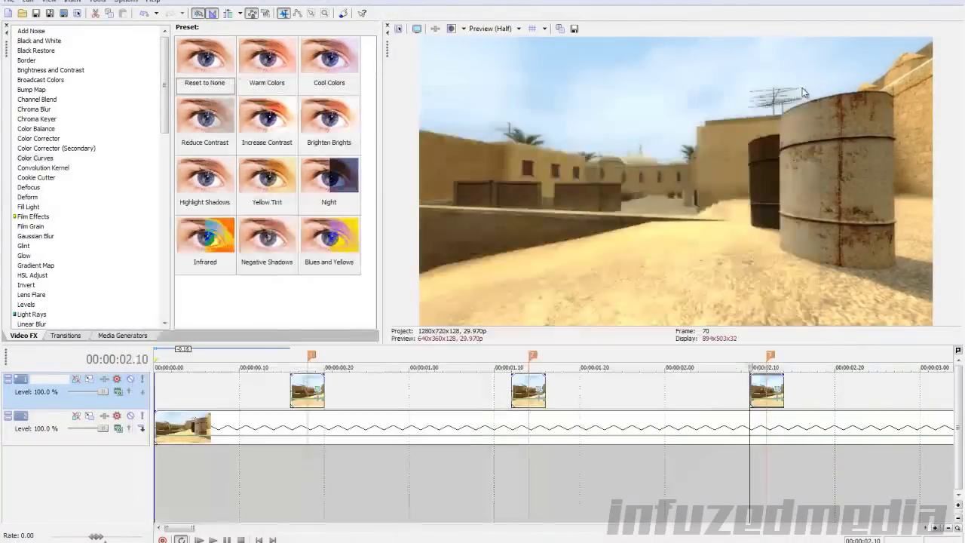
pyautogui.scroll(-2, 528, 407)
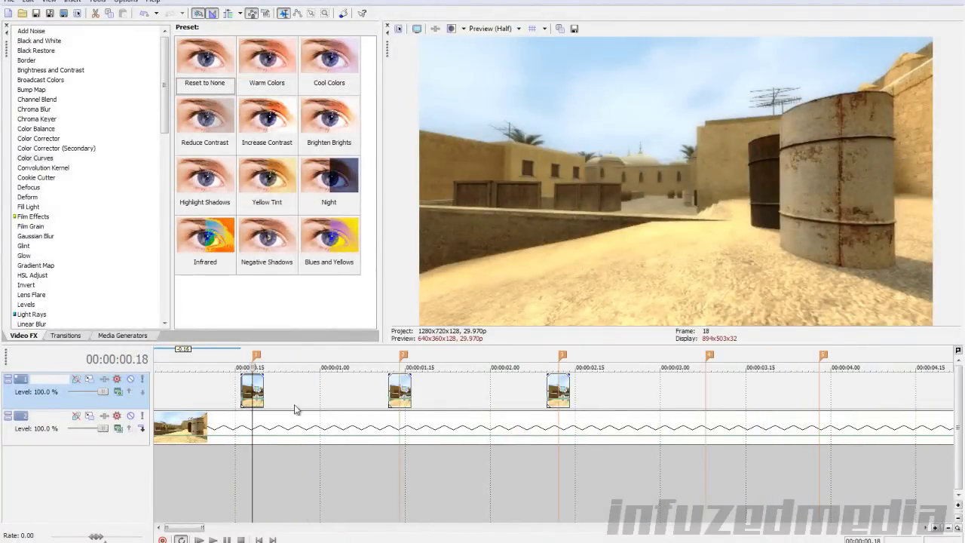
# Step: Apply the Color Curves effect with the Reset to None preset to the track holding the short masked clips
pyautogui.click(398, 411)
pyautogui.click(556, 407)
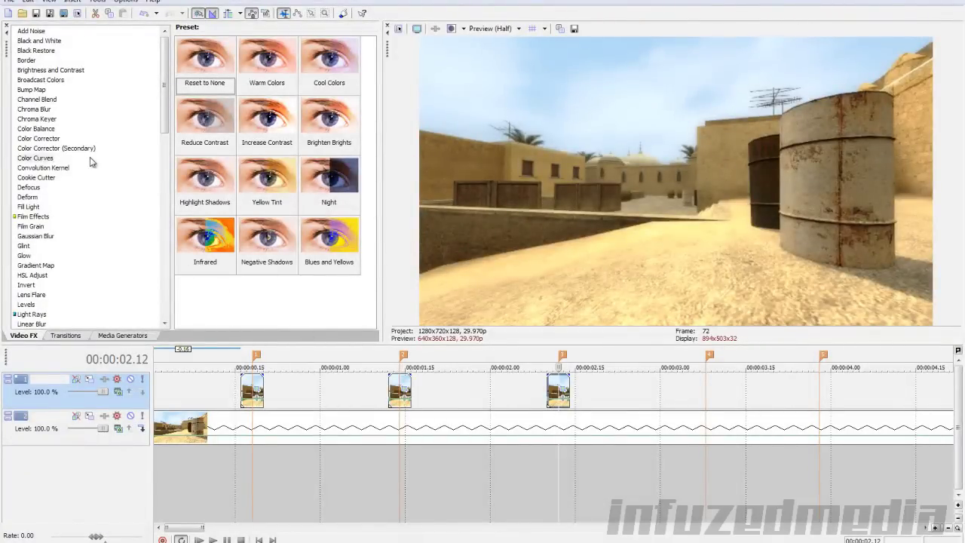
pyautogui.click(35, 158)
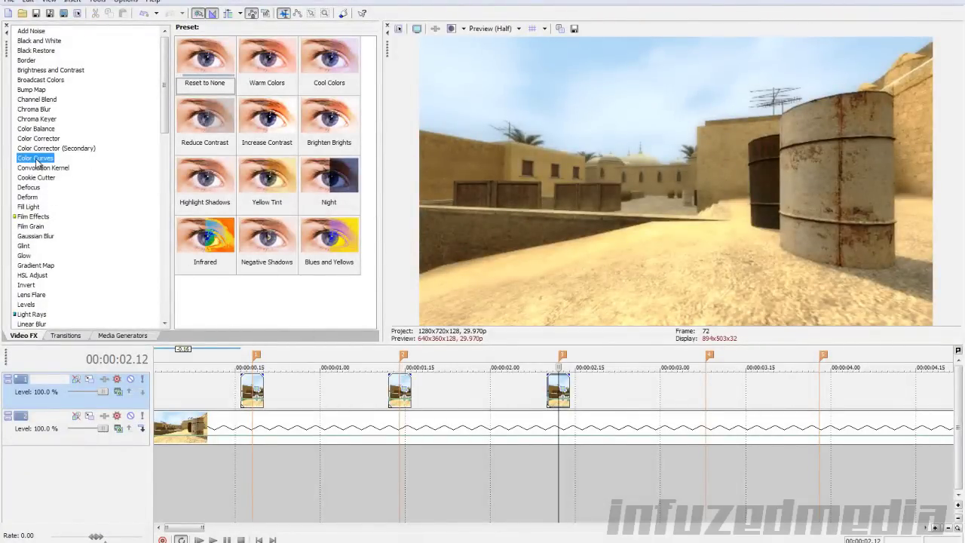
pyautogui.moveTo(21, 249); pyautogui.dragTo(51, 388)
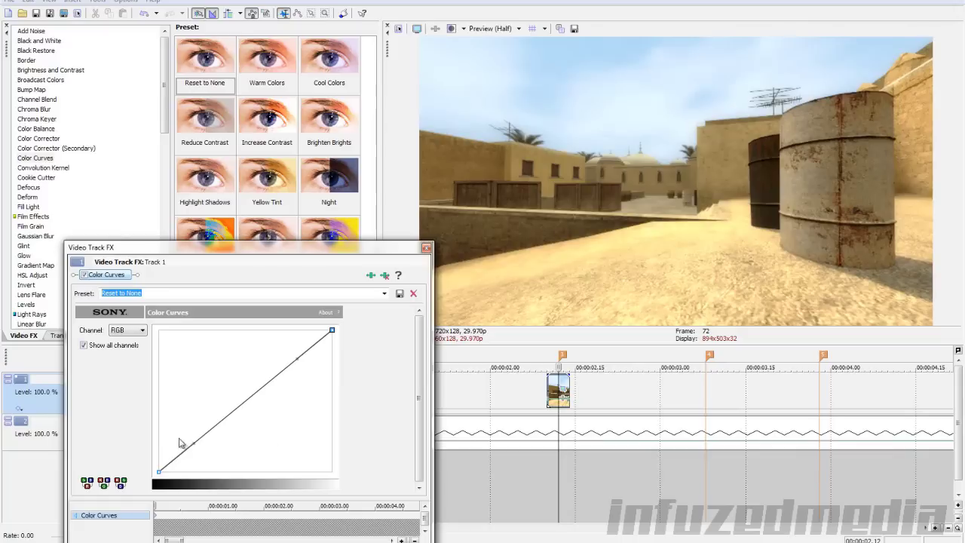
# Step: Bend the RGB curve strongly upward with both handles to brighten the masked buildings, and close Video Track FX
pyautogui.moveTo(195, 442); pyautogui.dragTo(177, 331)
pyautogui.moveTo(301, 363); pyautogui.dragTo(270, 336)
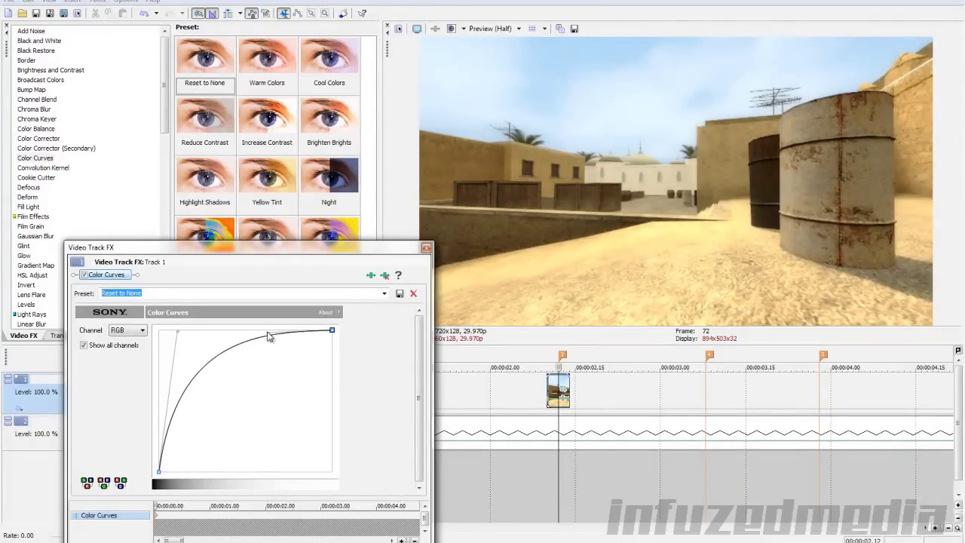
pyautogui.click(426, 248)
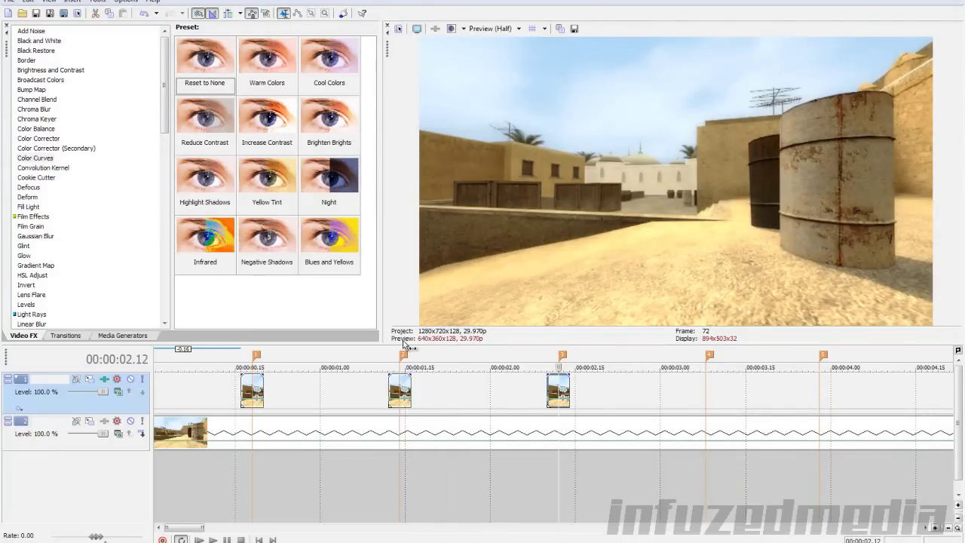
# Step: Preview the flashes at the three markers by checking individual clips and playing the start of the timeline
pyautogui.click(400, 386)
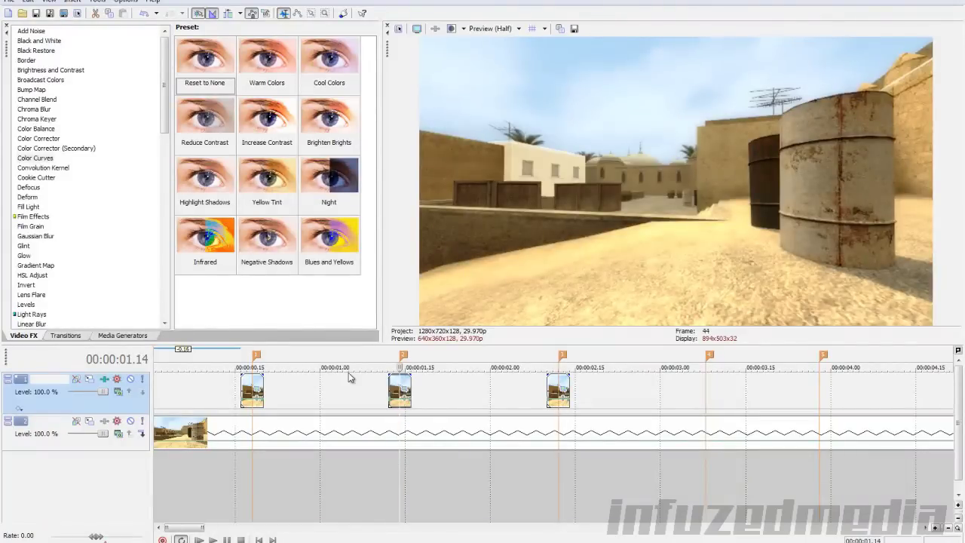
pyautogui.click(255, 386)
pyautogui.click(224, 386)
pyautogui.click(331, 391)
pyautogui.click(225, 389)
pyautogui.press('space')
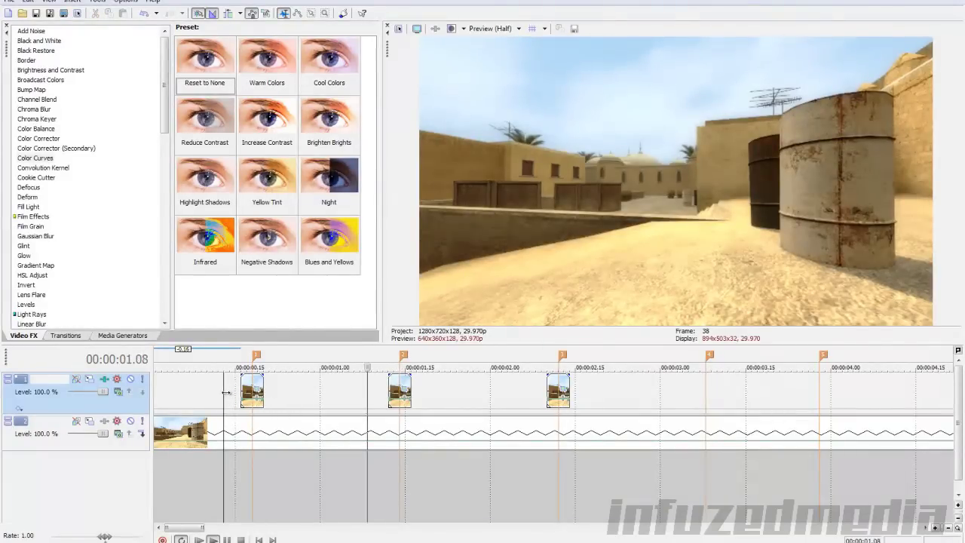
pyautogui.scroll(-2, 245, 417)
pyautogui.scroll(-1, 245, 417)
pyautogui.press('space')
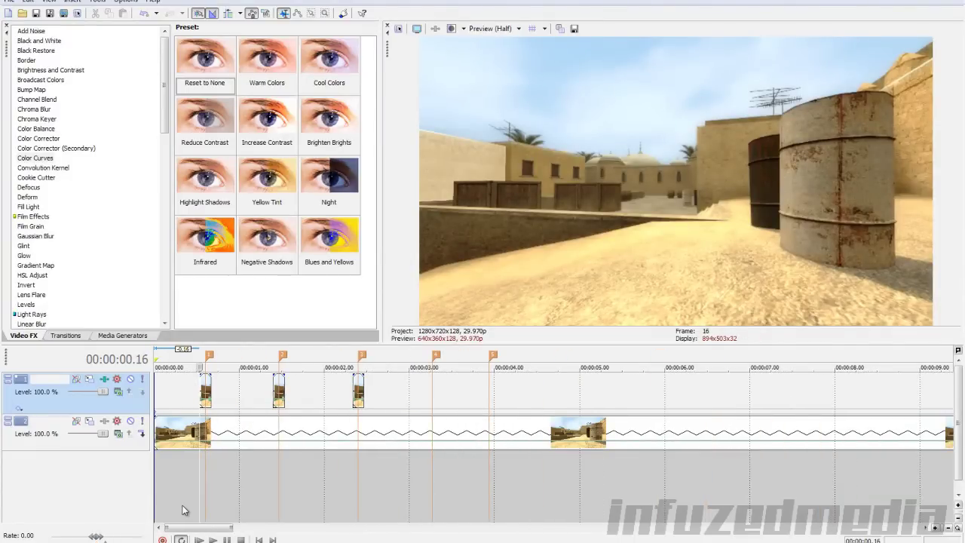
# Step: Open Event Pan/Crop for the clip at marker 1 and delete its mask path at frame 00:00:00.01
pyautogui.scroll(6, 171, 481)
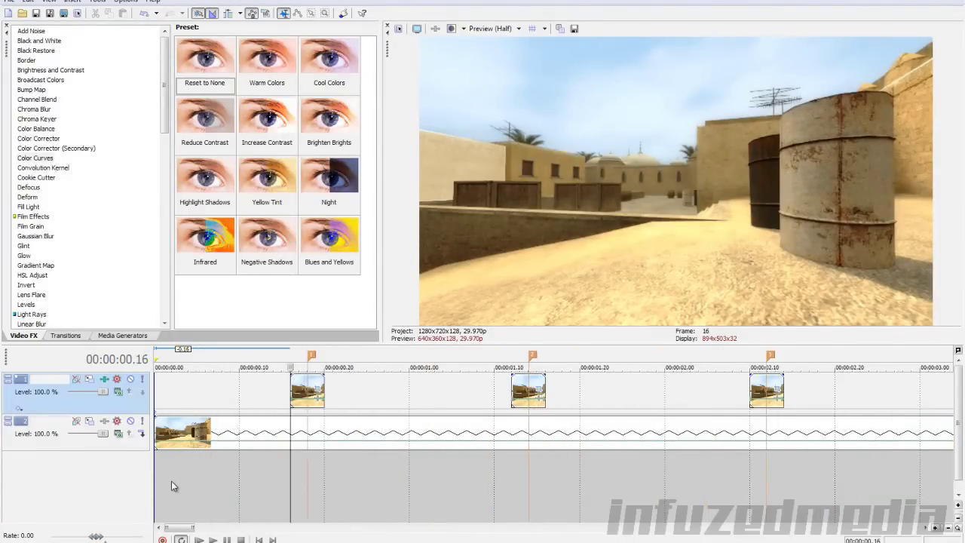
pyautogui.click(374, 388)
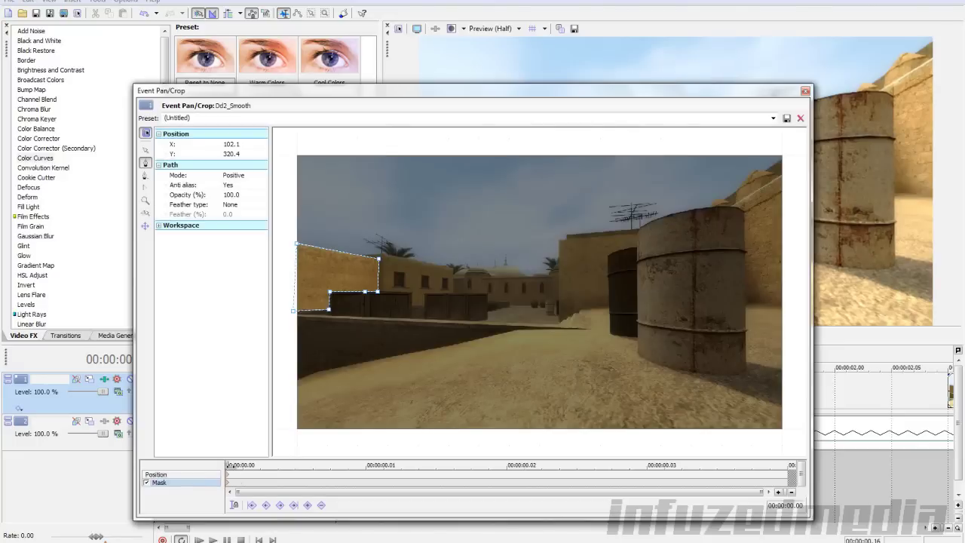
pyautogui.click(385, 463)
pyautogui.click(294, 245)
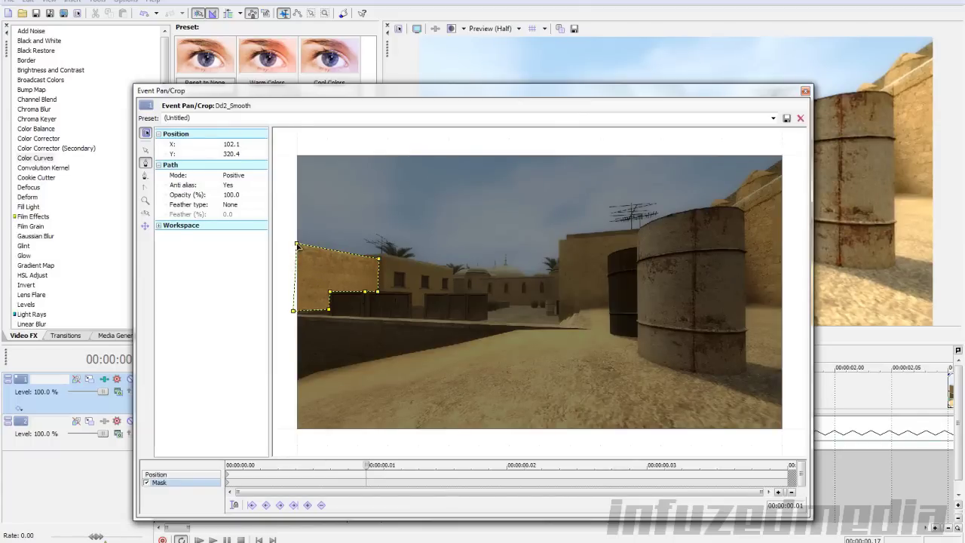
pyautogui.rightClick(300, 250)
pyautogui.click(329, 261)
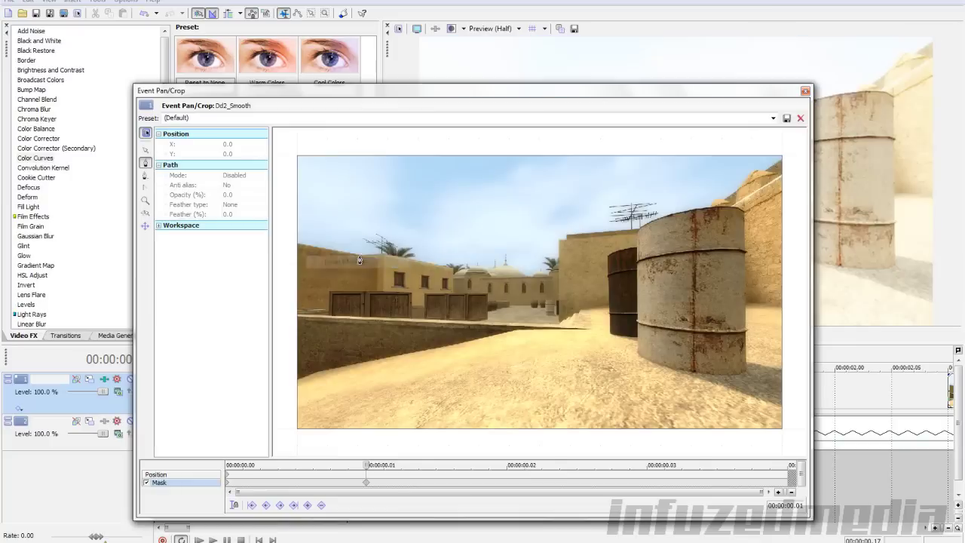
# Step: Draw a closed four-point mask around the building with the windows at frame 00:00:00.01
pyautogui.click(372, 259)
pyautogui.click(460, 299)
pyautogui.click(366, 303)
pyautogui.click(372, 259)
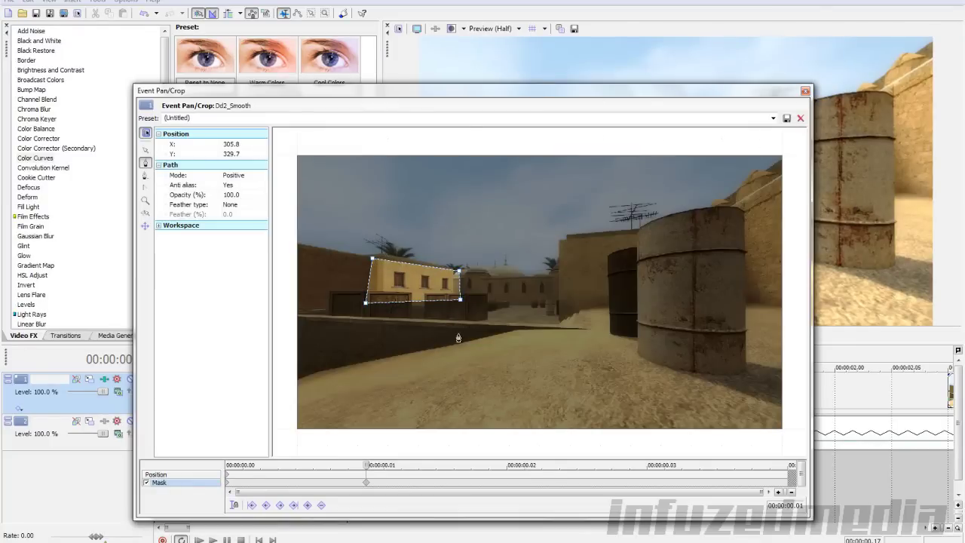
# Step: Undo the new mask and the mask deletion at the second frame, and close Event Pan/Crop
pyautogui.hotkey('ctrl', 'z')
pyautogui.hotkey('ctrl', 'z')
pyautogui.hotkey('ctrl', 'z')
pyautogui.hotkey('ctrl', 'z')
pyautogui.hotkey('ctrl', 'z')
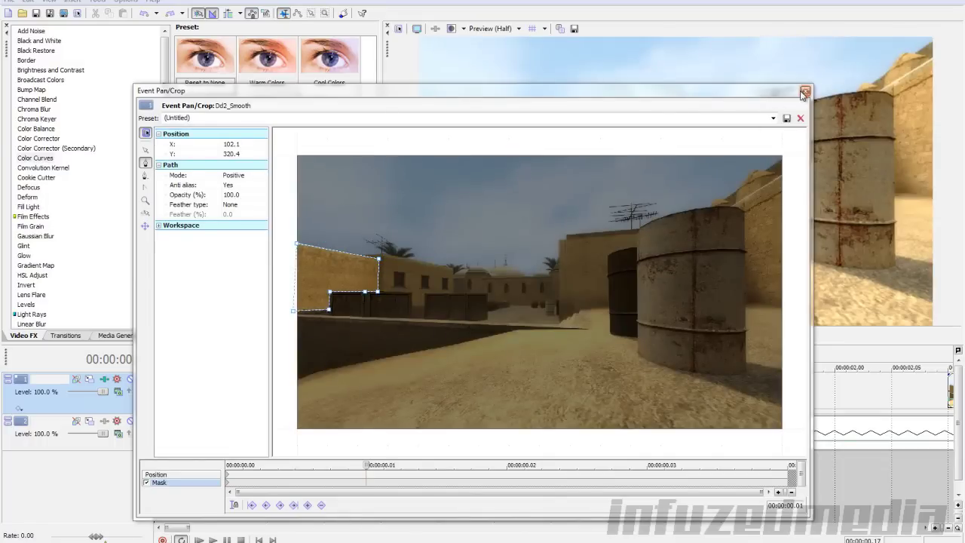
pyautogui.click(804, 92)
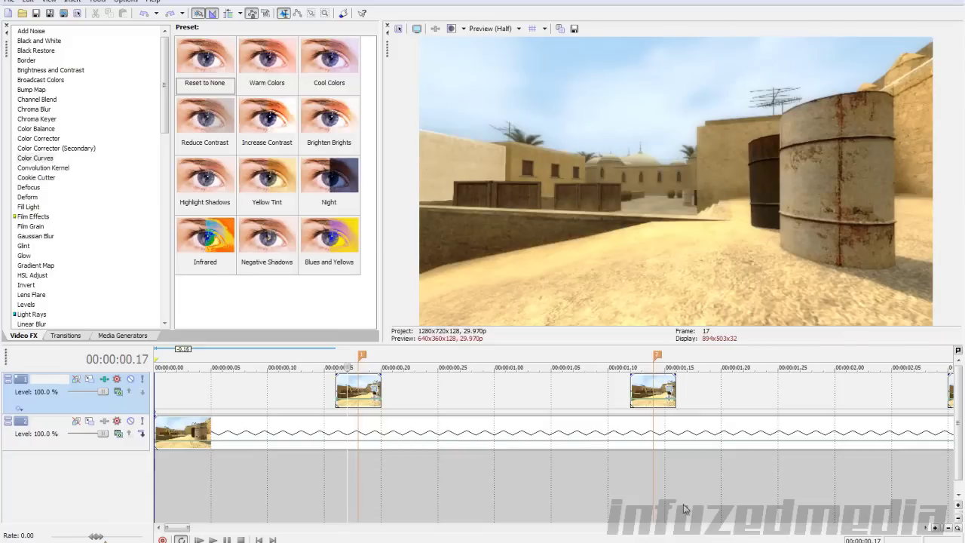
# Step: Delete the duplicated upper track with the short flash clips
pyautogui.scroll(-2, 577, 444)
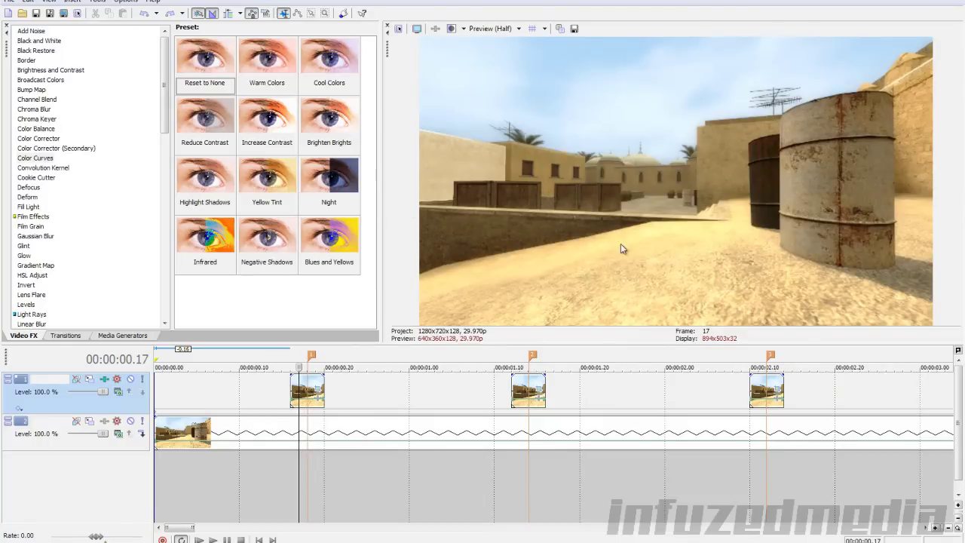
pyautogui.scroll(-6, 615, 448)
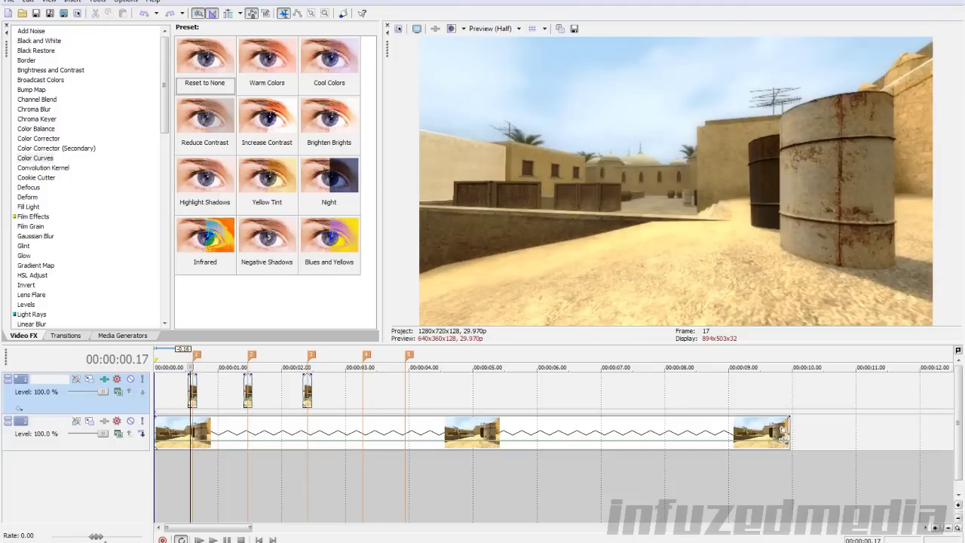
pyautogui.rightClick(42, 393)
pyautogui.click(90, 441)
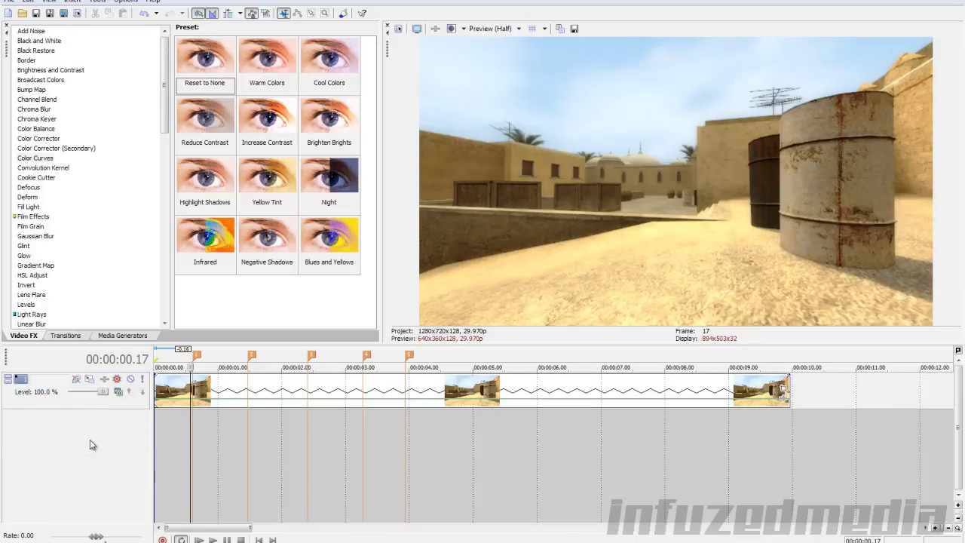
# Step: Insert a new video track above and move the main Dd2_Smooth clip onto it
pyautogui.rightClick(37, 406)
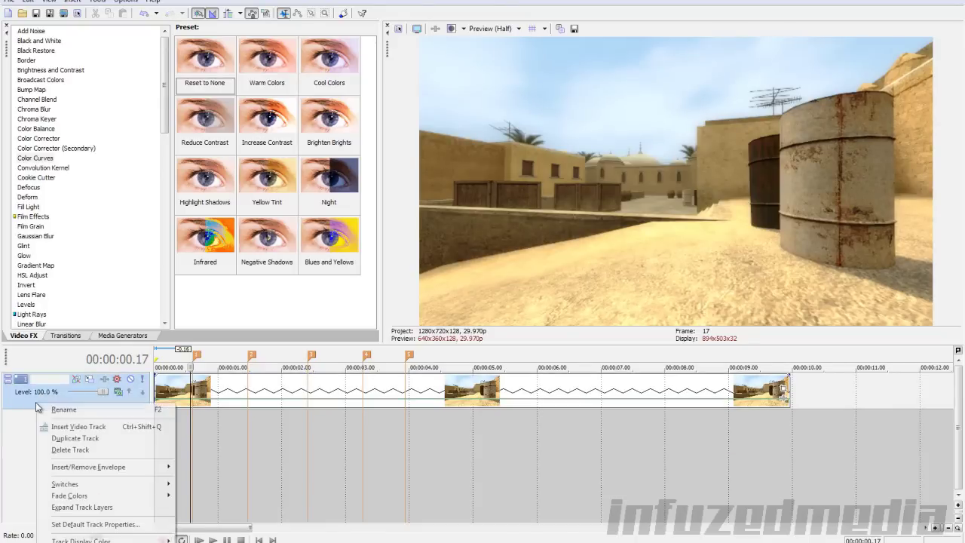
pyautogui.click(78, 428)
pyautogui.moveTo(179, 429); pyautogui.dragTo(178, 393)
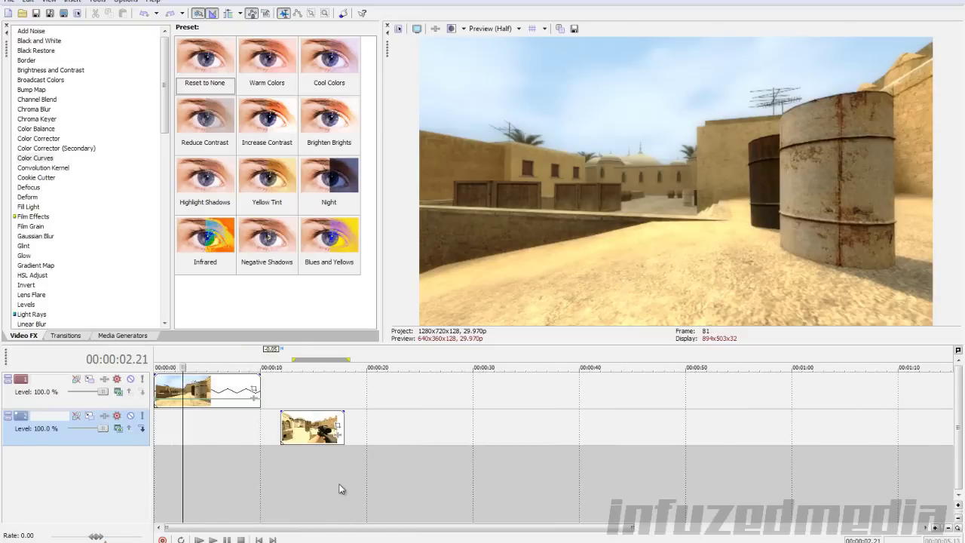
# Step: Open Event Pan/Crop for the Dd2_Smooth clip on the upper track, enable its Mask and choose the anchor creation tool
pyautogui.click(339, 480)
pyautogui.scroll(4, 340, 480)
pyautogui.click(243, 465)
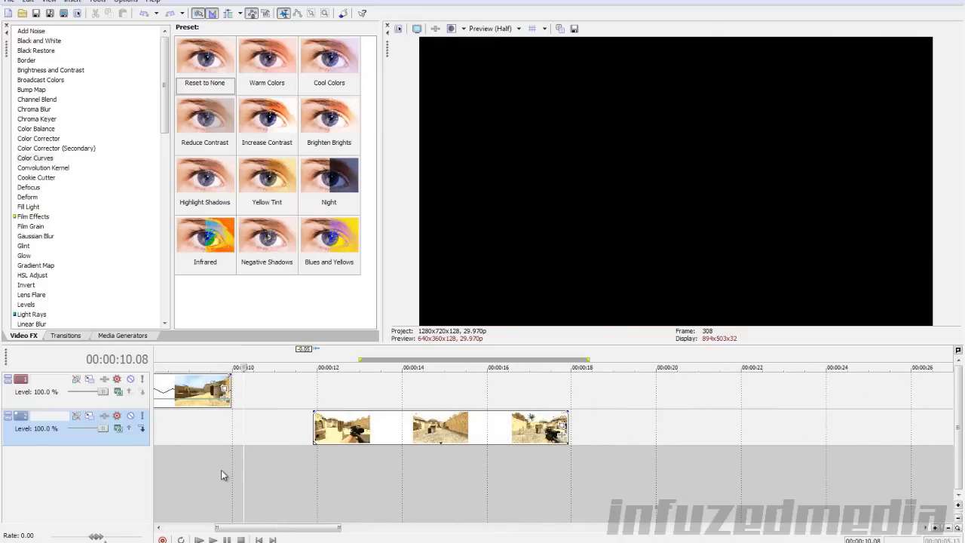
pyautogui.click(221, 468)
pyautogui.click(188, 435)
pyautogui.scroll(5, 188, 436)
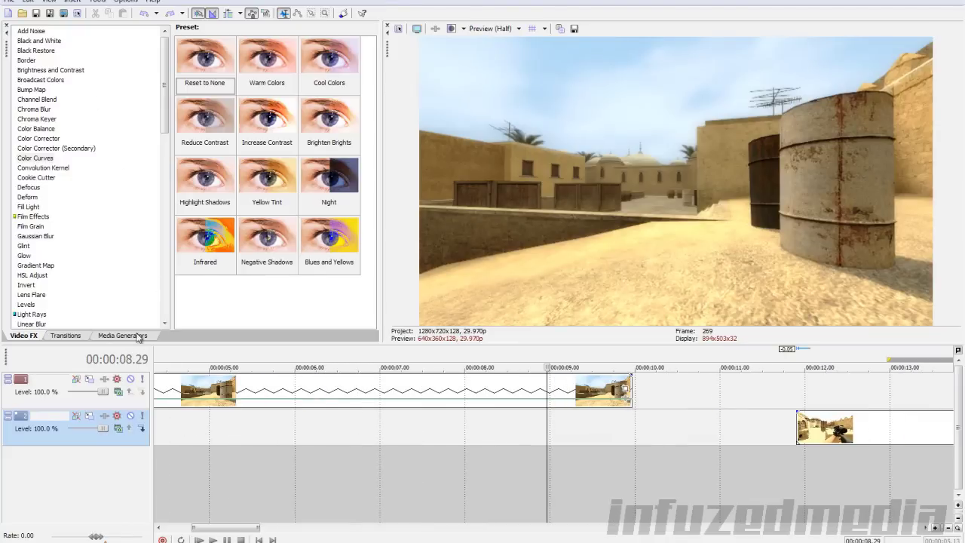
pyautogui.click(629, 391)
pyautogui.click(147, 482)
pyautogui.click(145, 164)
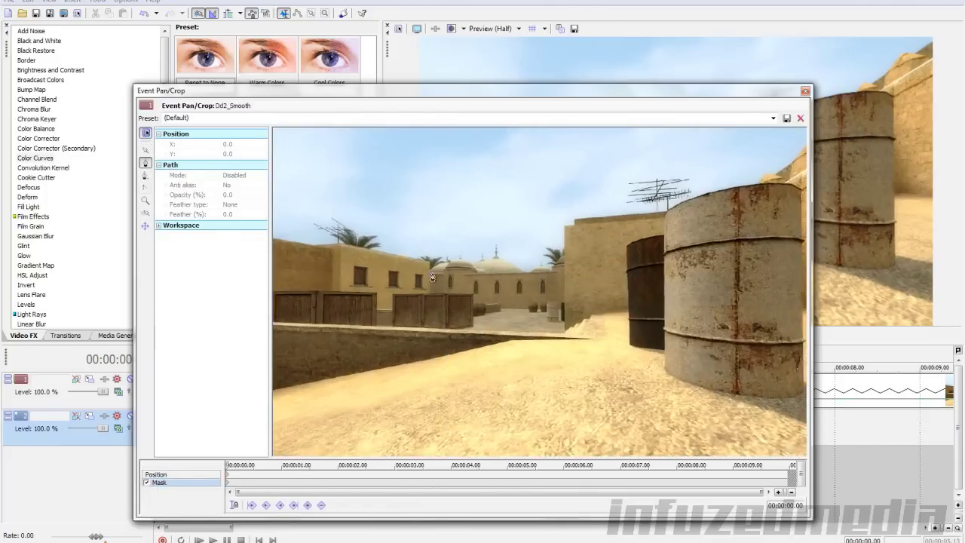
# Step: Trace a closed mask around the wooden panel at the far end of the crates, in front of the domed building
pyautogui.moveTo(408, 337); pyautogui.dragTo(681, 325)
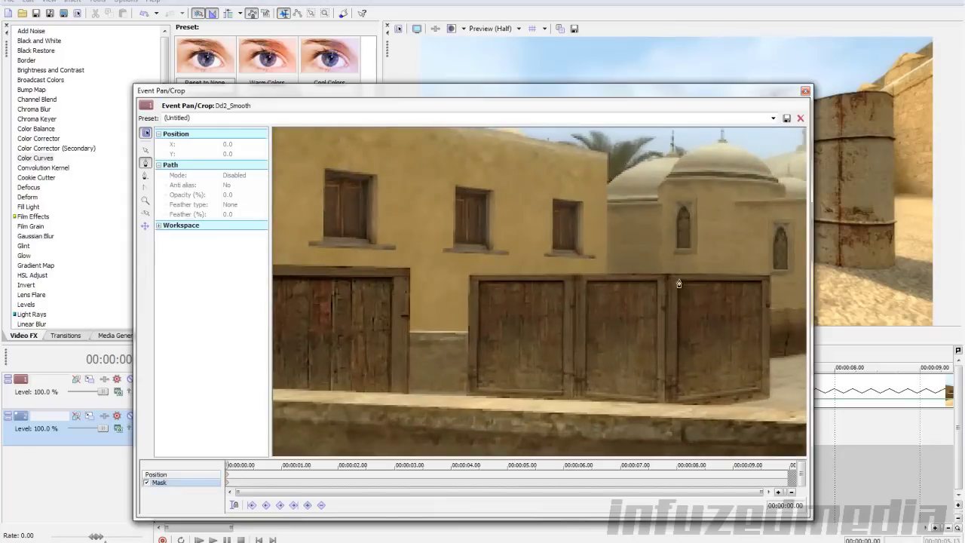
pyautogui.click(410, 305)
pyautogui.click(531, 305)
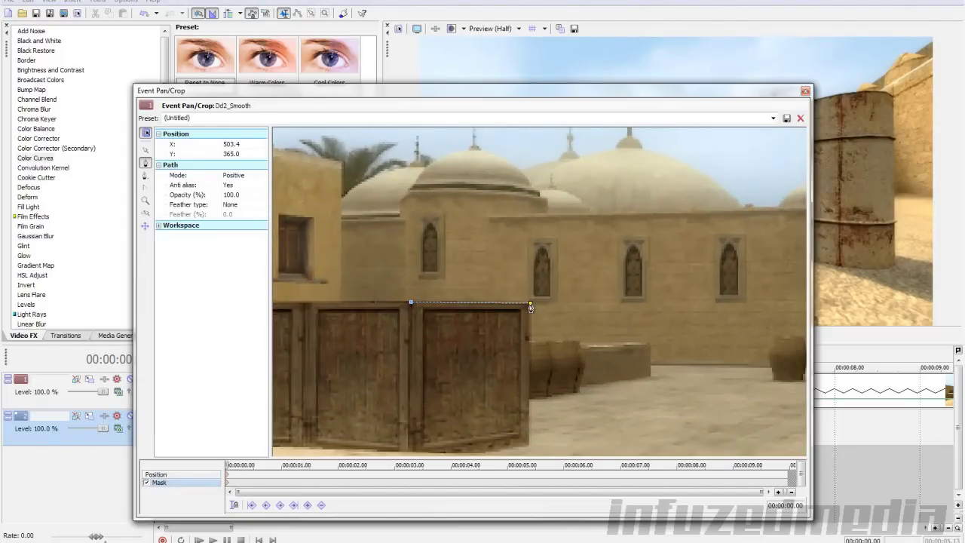
pyautogui.click(529, 446)
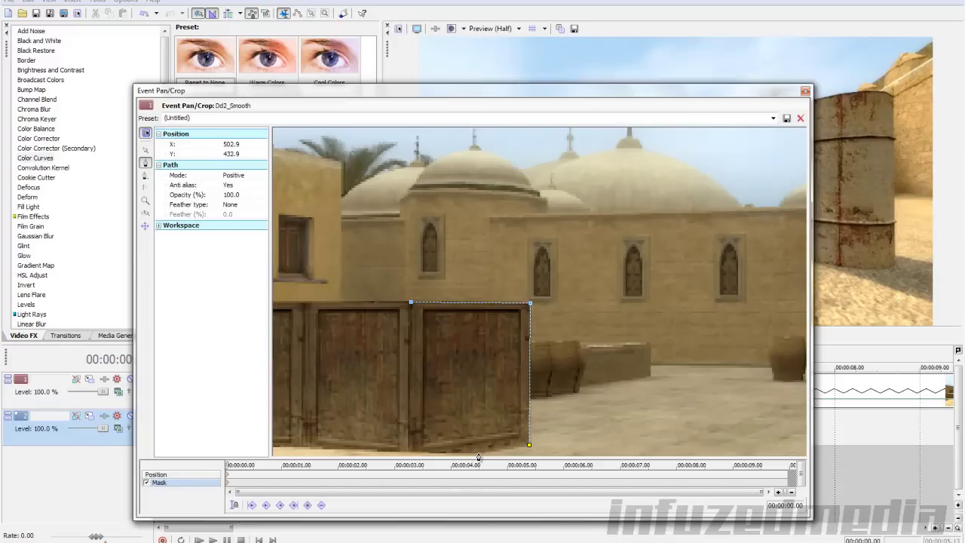
pyautogui.click(407, 453)
pyautogui.click(411, 303)
# Step: Set the panel mask's mode to Negative and its feather type to In
pyautogui.moveTo(779, 82); pyautogui.dragTo(456, 70)
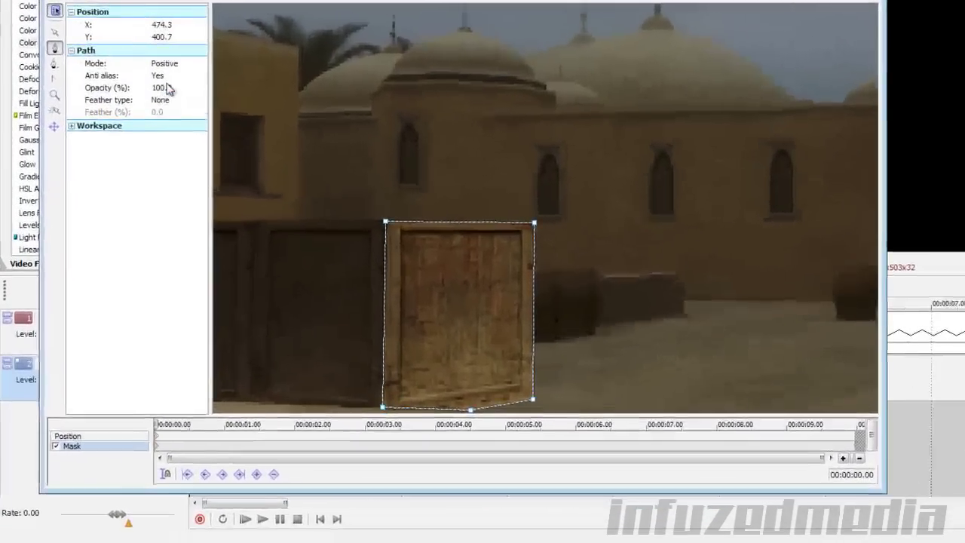
pyautogui.click(144, 175)
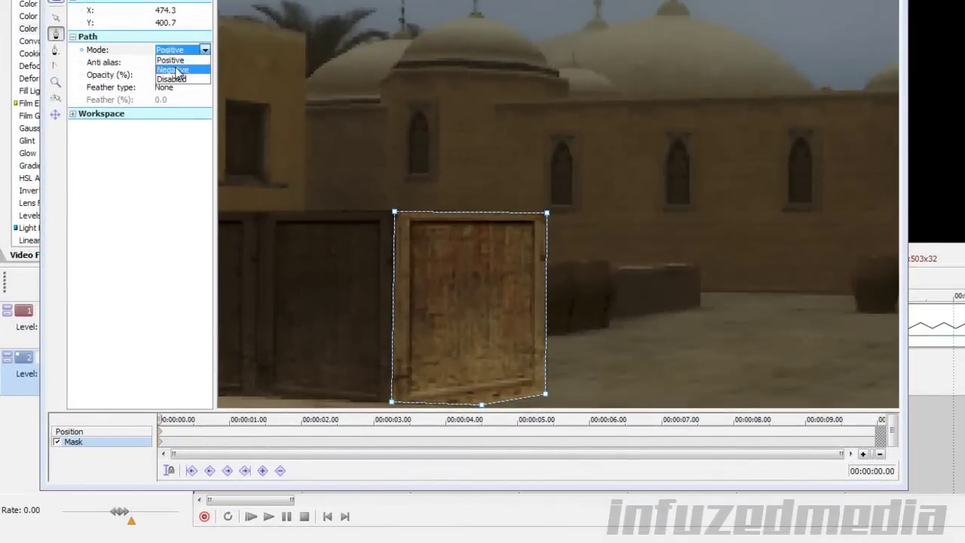
pyautogui.click(175, 69)
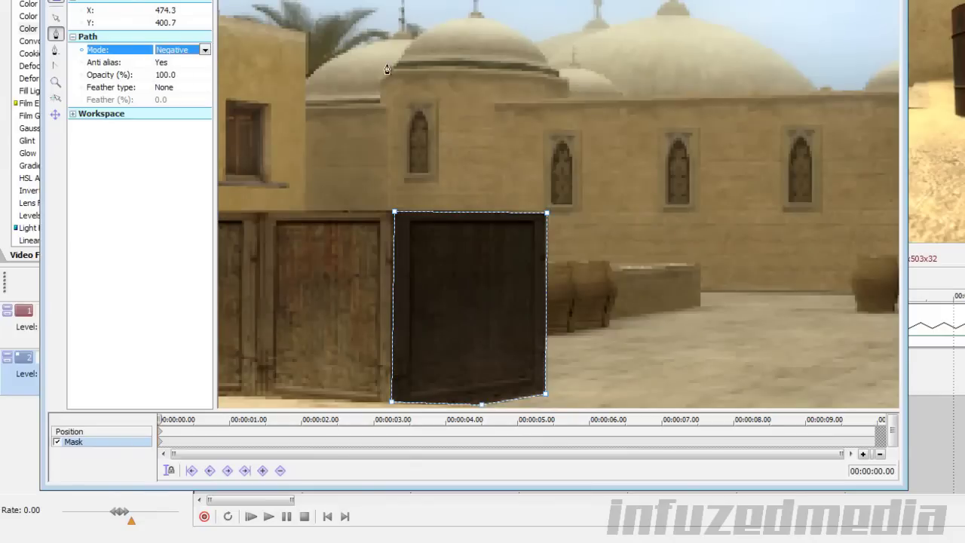
pyautogui.click(168, 87)
pyautogui.click(162, 98)
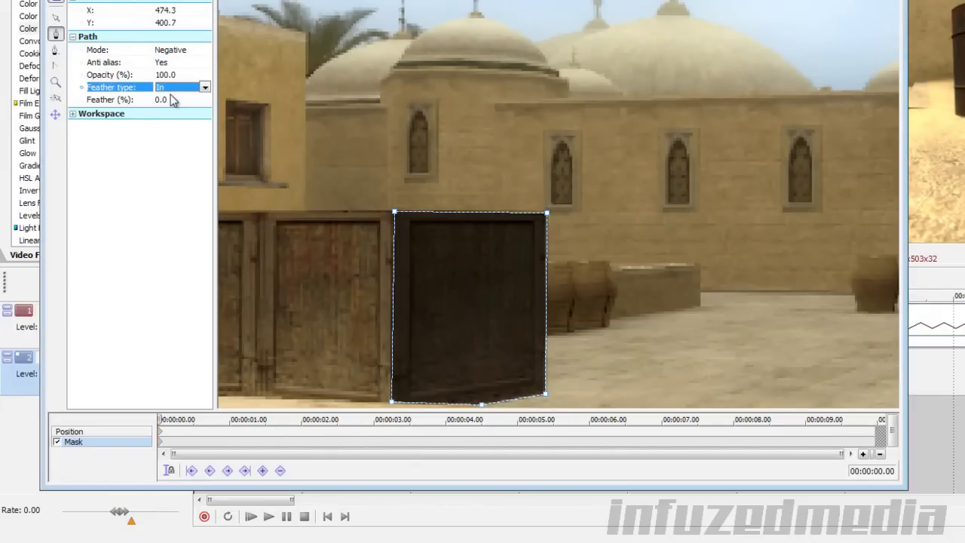
# Step: Try a feather of 2.0% on the panel mask and settle on 0.5%
pyautogui.click(172, 101)
pyautogui.write('2')
pyautogui.press('Return')
pyautogui.moveTo(390, 0); pyautogui.dragTo(399, 127)
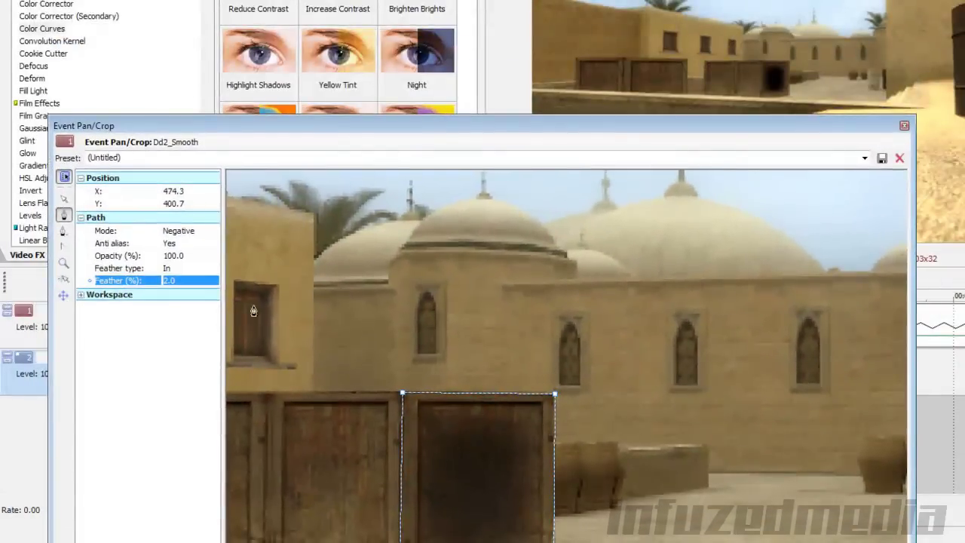
pyautogui.click(198, 280)
pyautogui.click(203, 283)
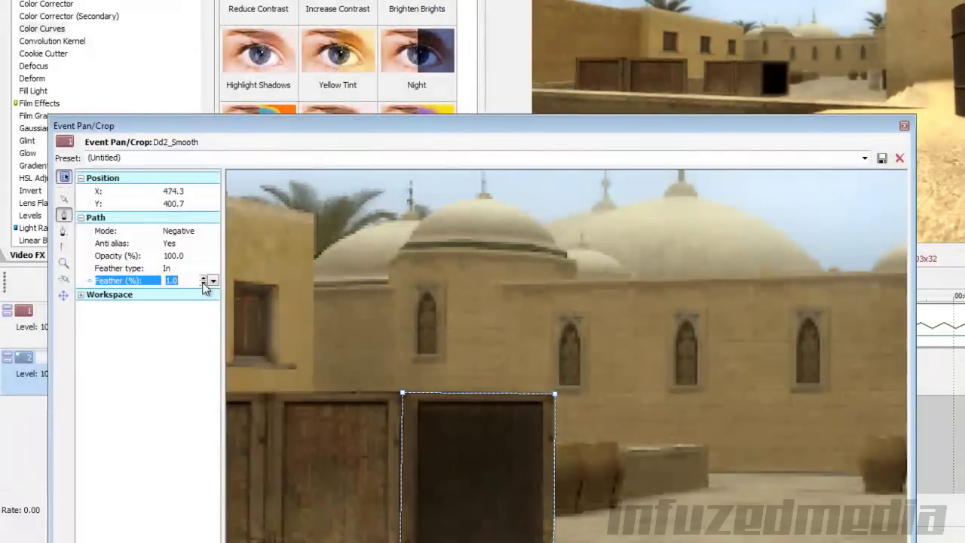
pyautogui.write('0.0')
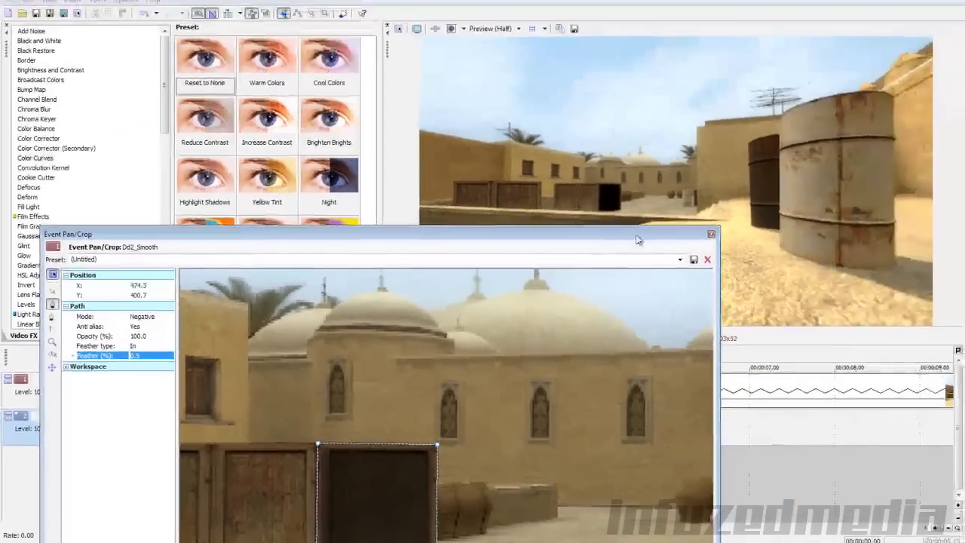
# Step: Add a mask keyframe between the 4- and 5-second marks of the Dd2_Smooth clip
pyautogui.moveTo(633, 228); pyautogui.dragTo(585, 68)
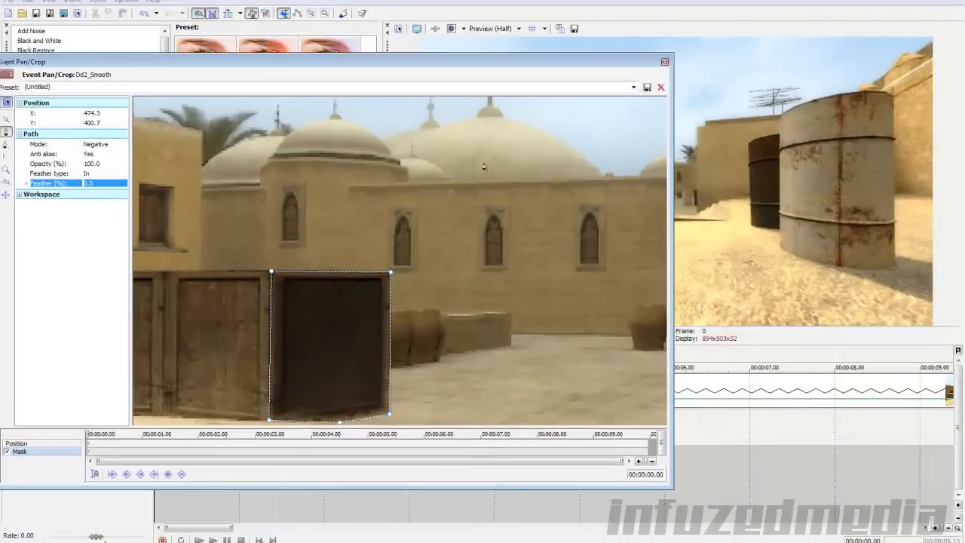
pyautogui.click(335, 429)
pyautogui.click(168, 473)
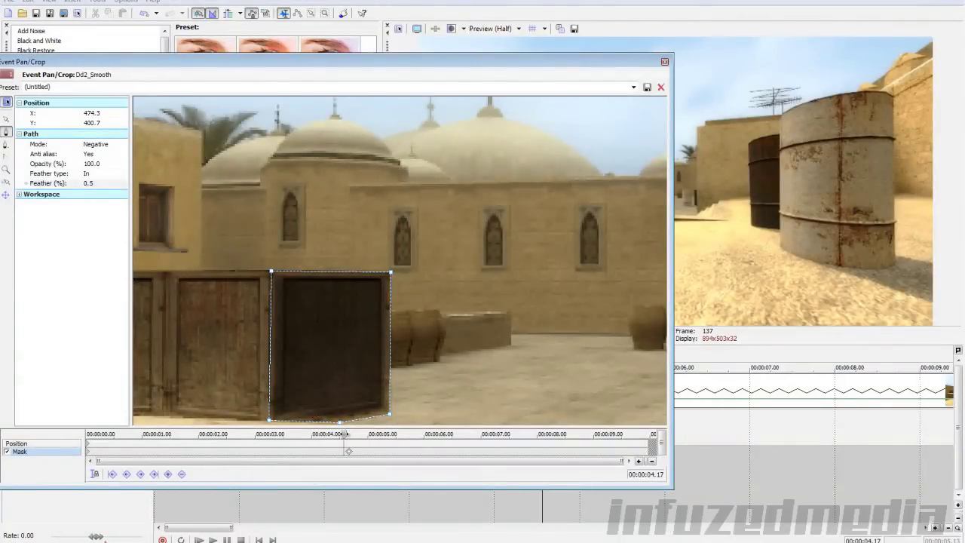
# Step: Clear the panel mask on the frames before the added keyframe so the cutout starts at 00:00:04.20, and check that frame
pyautogui.rightClick(346, 359)
pyautogui.click(375, 367)
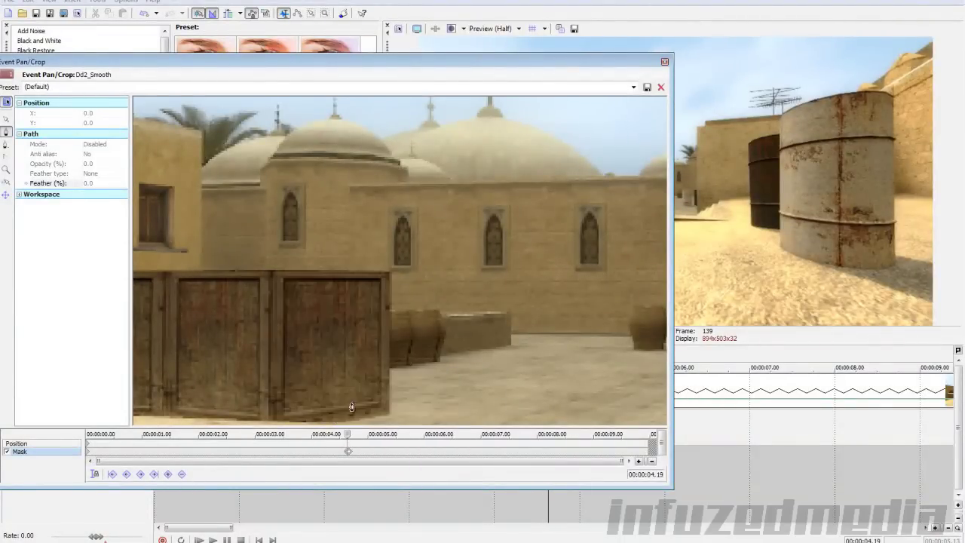
pyautogui.click(664, 62)
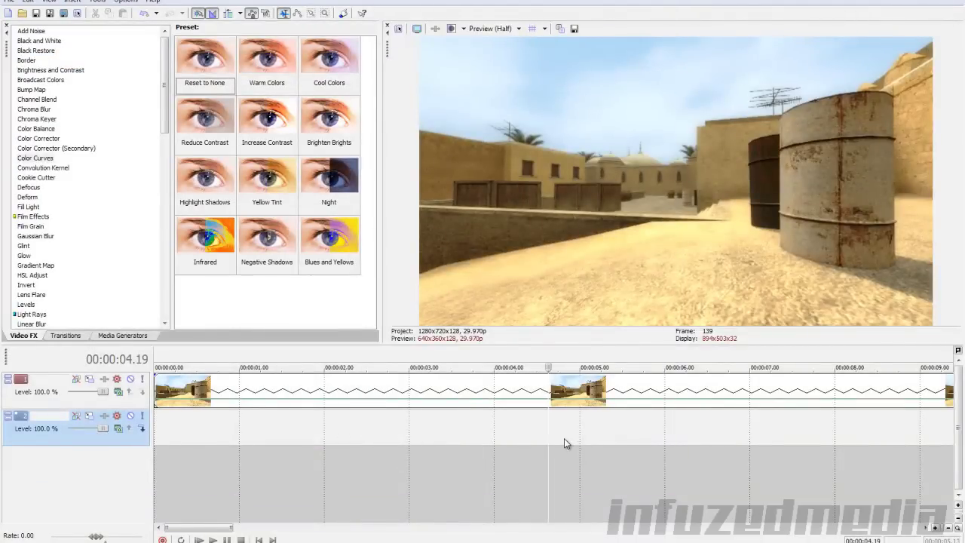
pyautogui.press('Right')
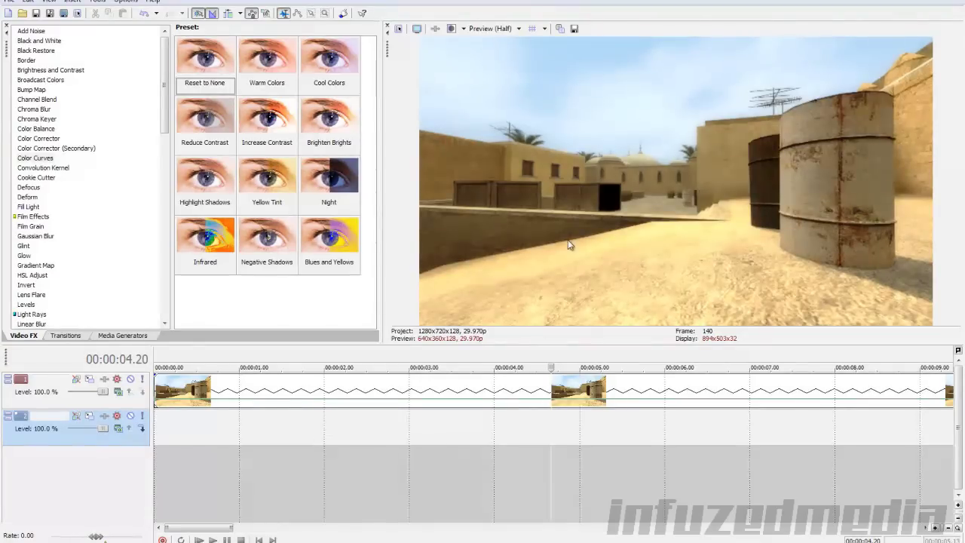
# Step: Move the sniper-rifle clip on the lower track back so it starts beneath the end of the upper clip
pyautogui.scroll(-1, 768, 373)
pyautogui.moveTo(924, 428); pyautogui.dragTo(477, 407)
pyautogui.moveTo(703, 436); pyautogui.dragTo(469, 441)
pyautogui.scroll(3, 469, 441)
pyautogui.click(469, 393)
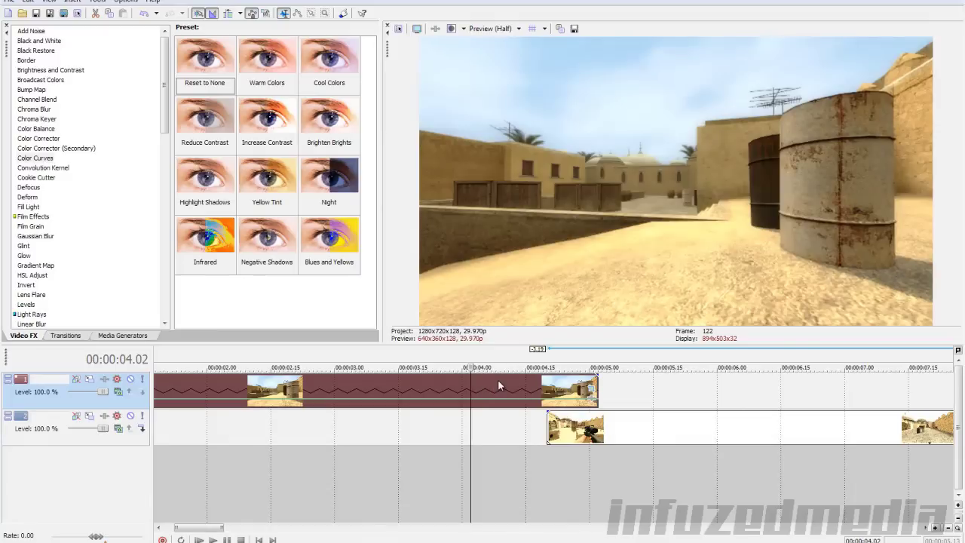
# Step: Shift the lower clip one frame earlier to start at 00:00:04.19 and check the panel cutout frame by frame up to 00:00:04.20
pyautogui.moveTo(610, 427); pyautogui.dragTo(606, 427)
pyautogui.click(605, 427)
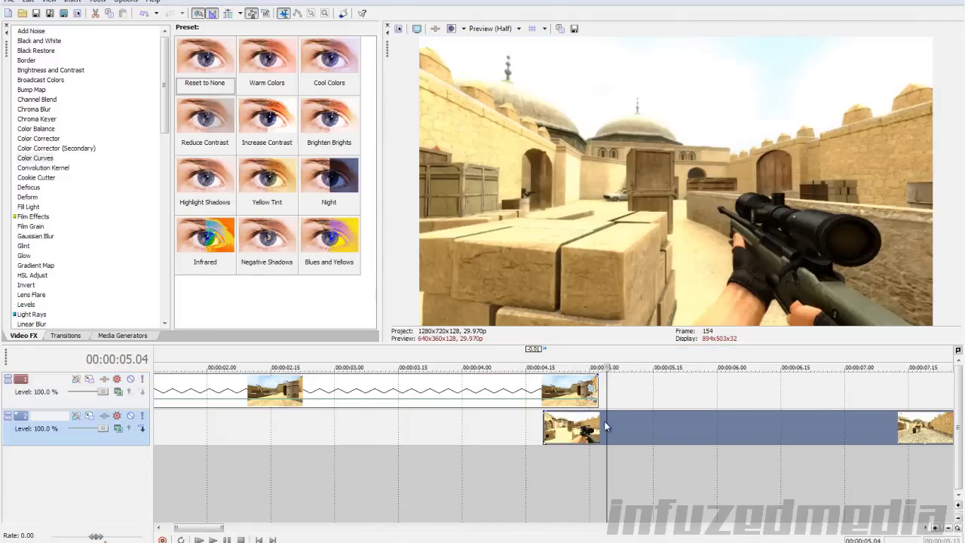
pyautogui.click(531, 424)
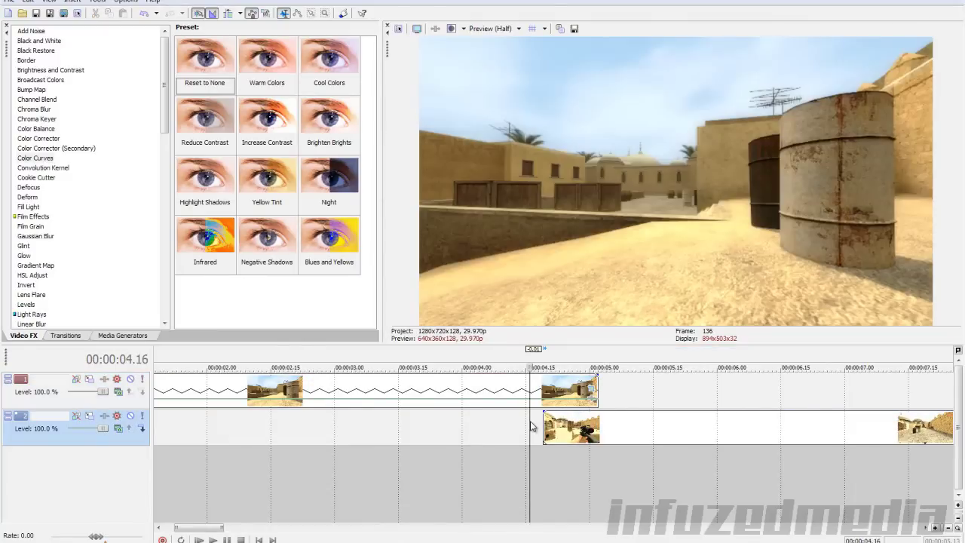
pyautogui.scroll(2, 531, 424)
pyautogui.press('Right')
pyautogui.press('Right')
pyautogui.press('Right')
pyautogui.press('Right')
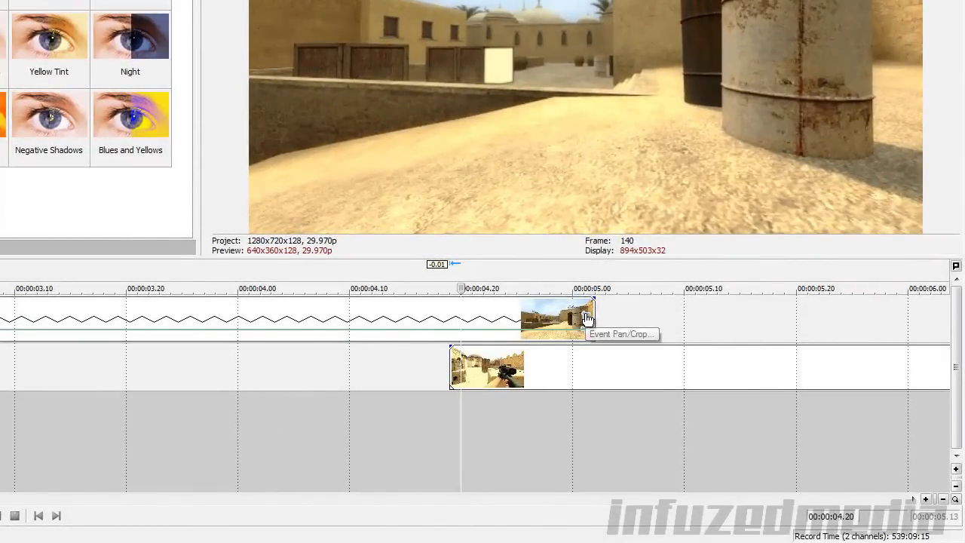
# Step: Add a pan/crop position keyframe at 00:00:04.23 on the upper clip, cropped to about 46.0 by 25.9 around the wooden panel
pyautogui.click(586, 316)
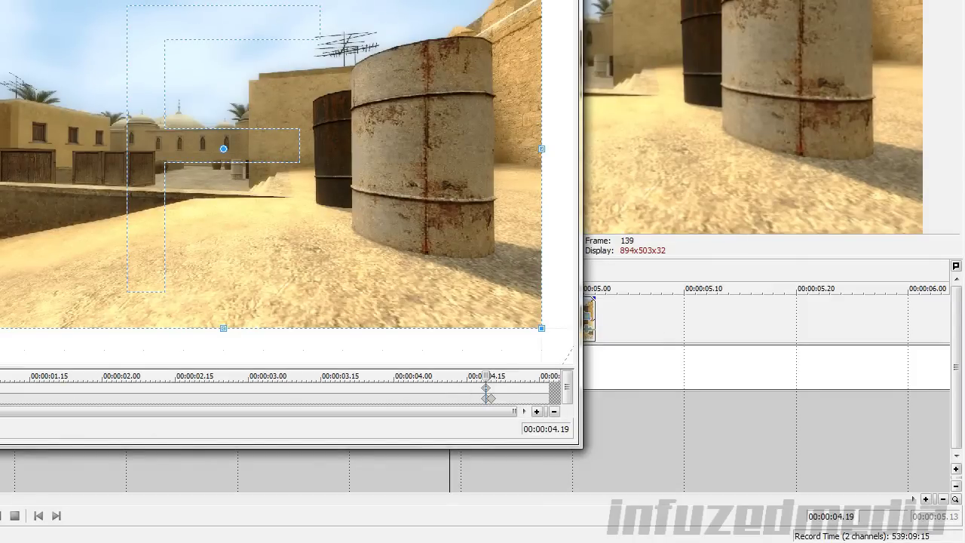
pyautogui.click(499, 374)
pyautogui.moveTo(500, 374); pyautogui.dragTo(504, 375)
pyautogui.moveTo(544, 329); pyautogui.dragTo(153, 176)
pyautogui.moveTo(612, 58); pyautogui.dragTo(335, 61)
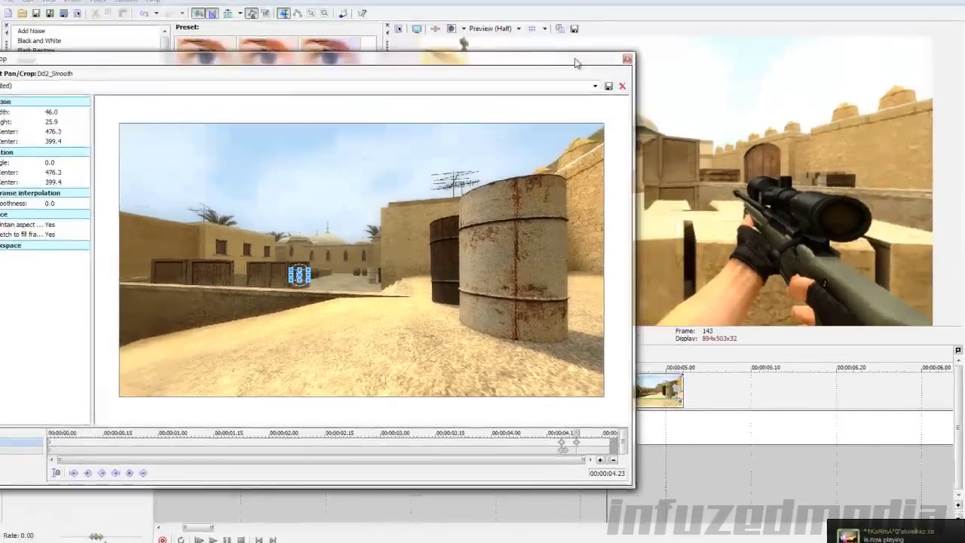
# Step: Play back the zoom into the panel and move its end position keyframe slightly later, just past 00:00:04.26
pyautogui.click(564, 456)
pyautogui.press('space')
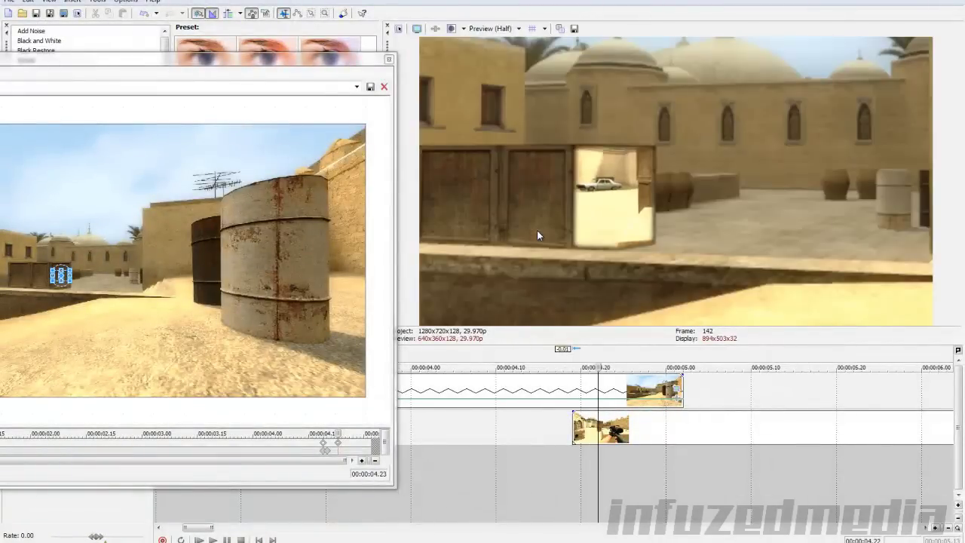
pyautogui.click(341, 447)
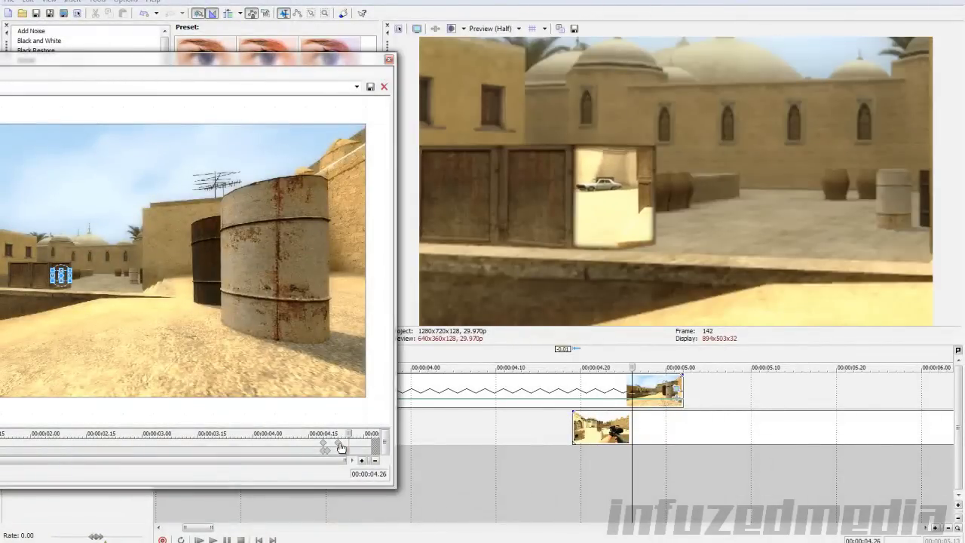
# Step: Set the interpolation of the zoom's start and end position keyframes to Smooth
pyautogui.rightClick(325, 448)
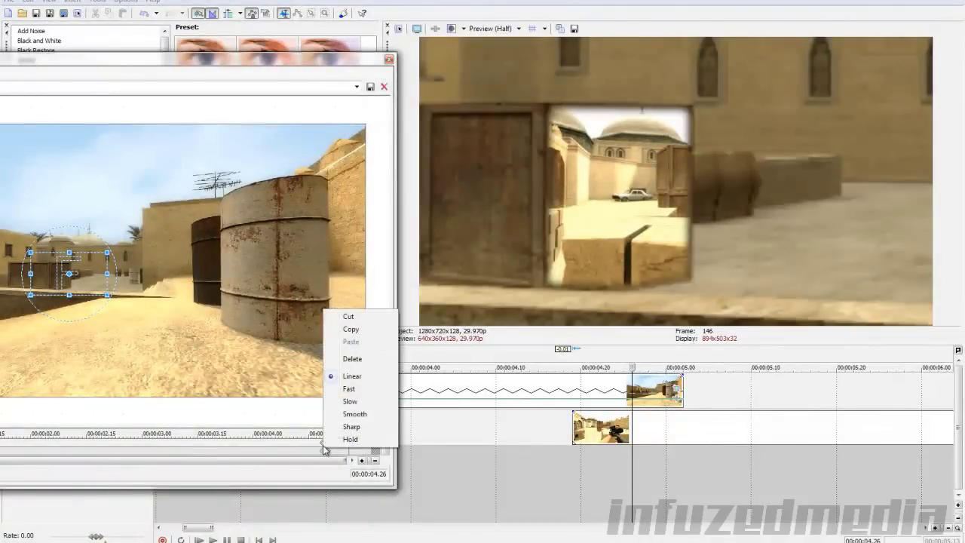
pyautogui.click(353, 414)
pyautogui.rightClick(351, 446)
pyautogui.click(377, 414)
# Step: Play back the smoothed zoom and step through its frames up to 00:00:04.25 to examine the panel cutout
pyautogui.click(586, 469)
pyautogui.press('space')
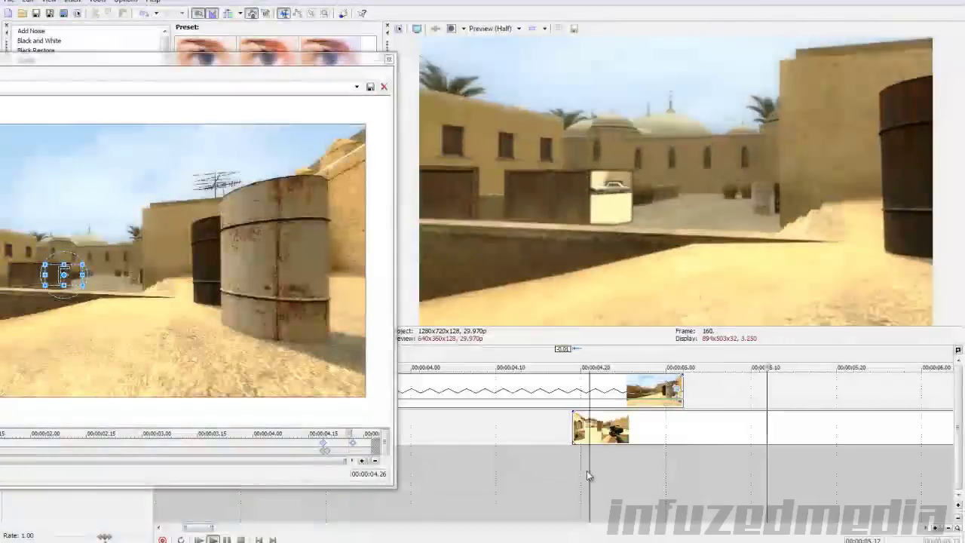
pyautogui.press('space')
pyautogui.press('Right')
pyautogui.press('Right')
pyautogui.press('Right')
pyautogui.press('Right')
pyautogui.press('Right')
pyautogui.moveTo(585, 483); pyautogui.dragTo(607, 495)
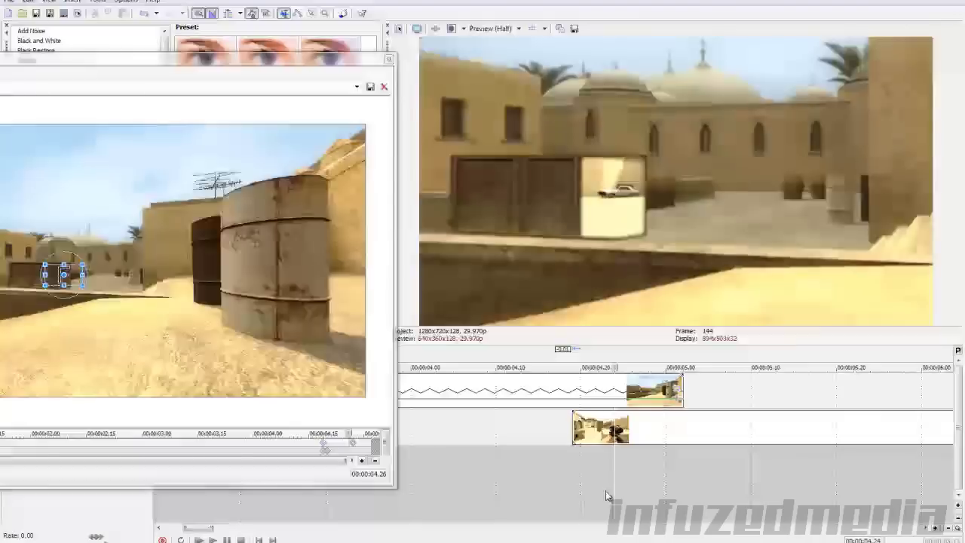
pyautogui.press('Right')
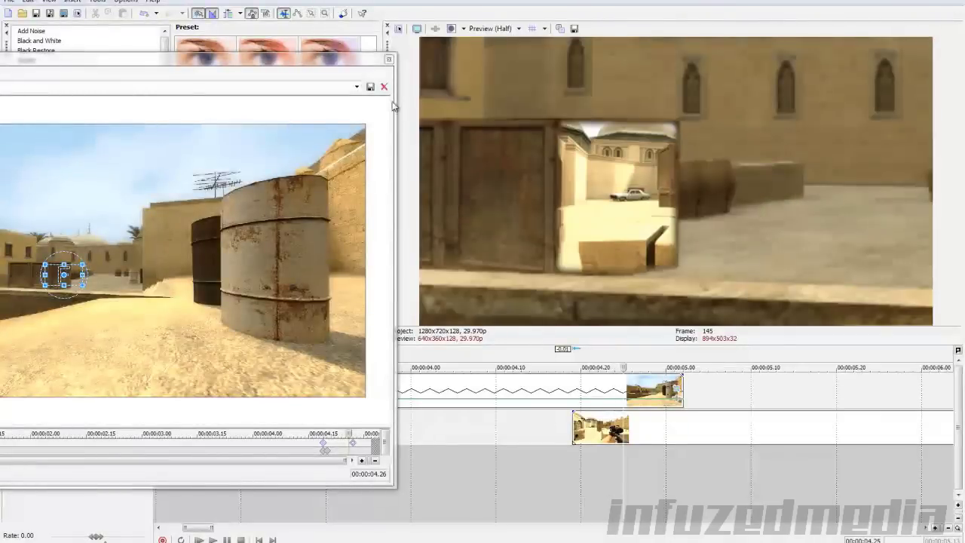
# Step: Close the pan/crop settings and step back and forth through the zoom frames to examine the transition into the lower clip
pyautogui.click(388, 61)
pyautogui.scroll(-2, 288, 492)
pyautogui.press('Right')
pyautogui.press('Right')
pyautogui.press('Left')
pyautogui.press('Left')
pyautogui.press('Left')
pyautogui.press('Left')
pyautogui.press('Right')
pyautogui.press('Right')
pyautogui.press('Right')
pyautogui.press('Right')
pyautogui.press('Left')
pyautogui.press('Left')
pyautogui.press('Left')
pyautogui.press('Left')
pyautogui.press('Left')
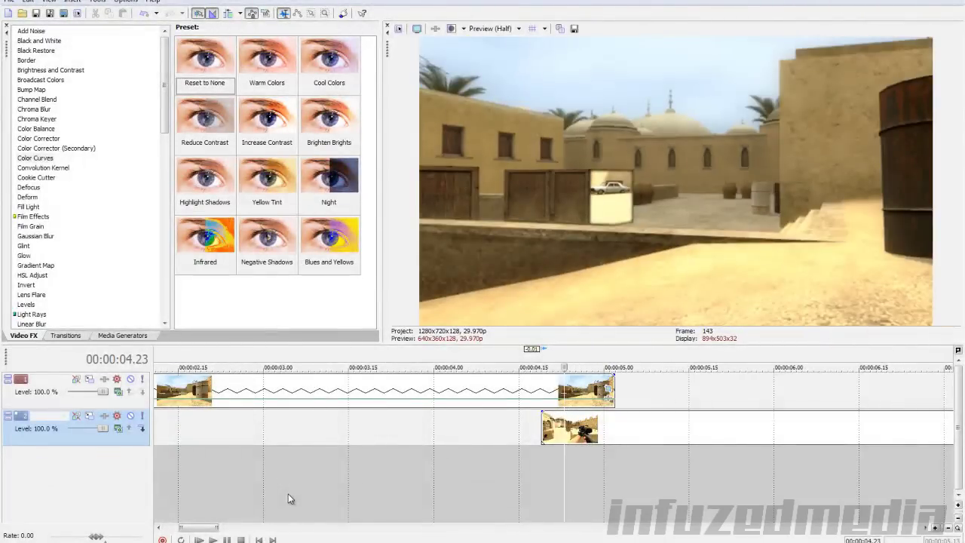